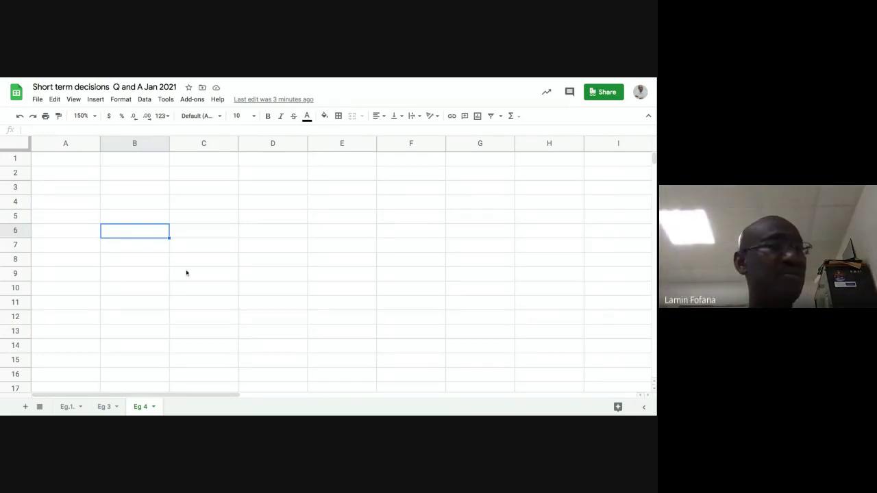
Step: Enter 'Jones Ltd.' in B2 and 'Shut down decision statement' in B3
left_click(124, 177)
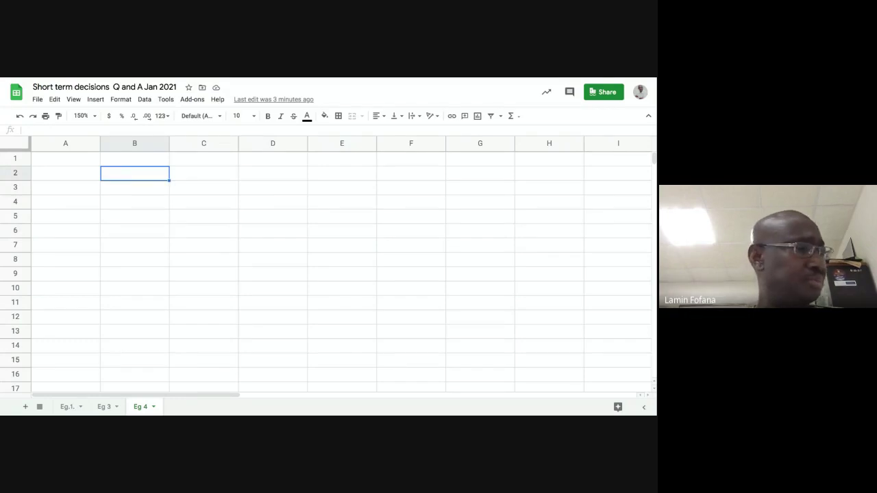
type("J")
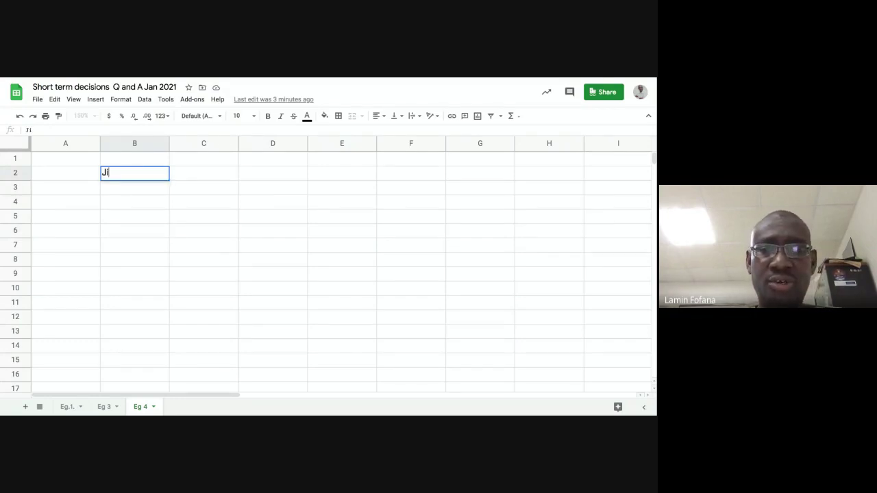
type("o")
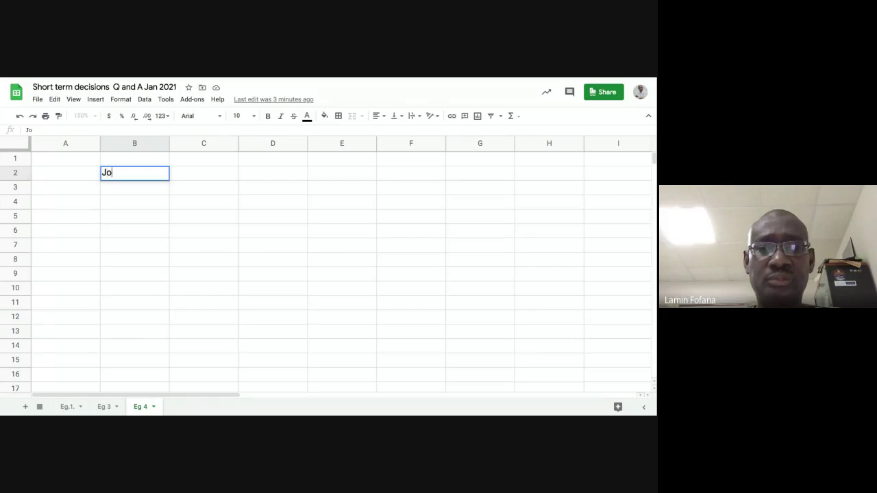
type("nes Ltd.")
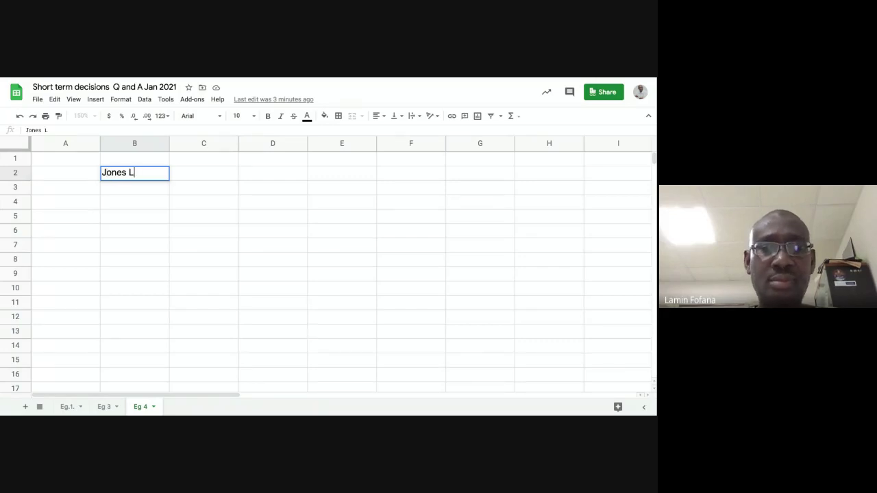
key("Return")
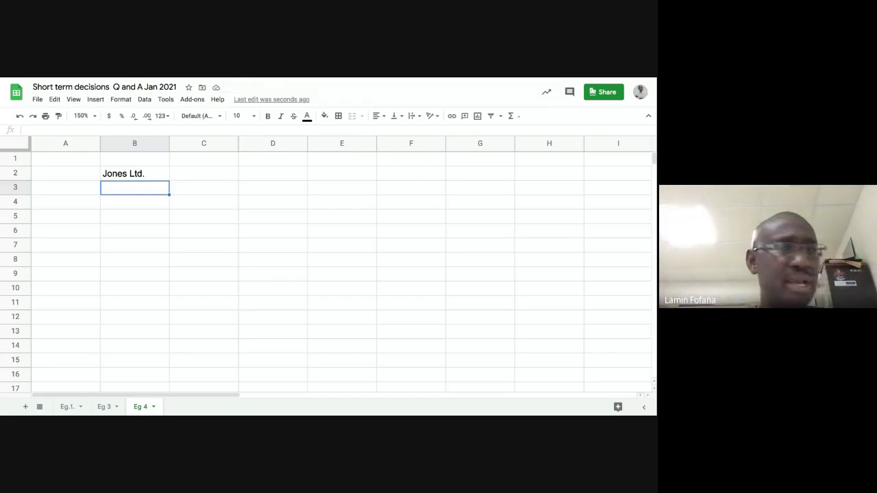
type("S")
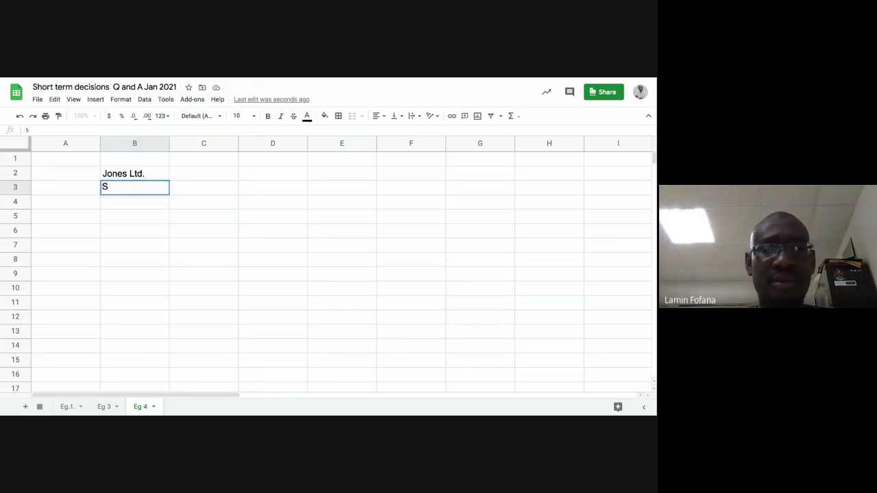
type("hut do")
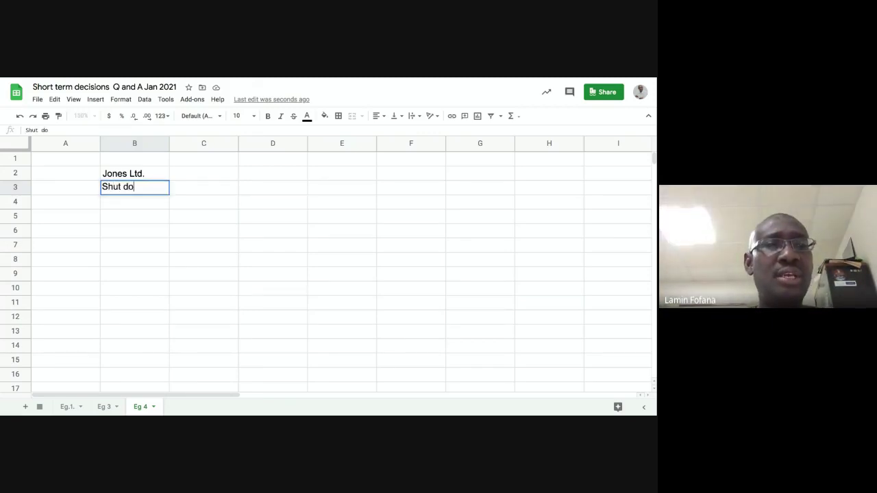
type("wn deci")
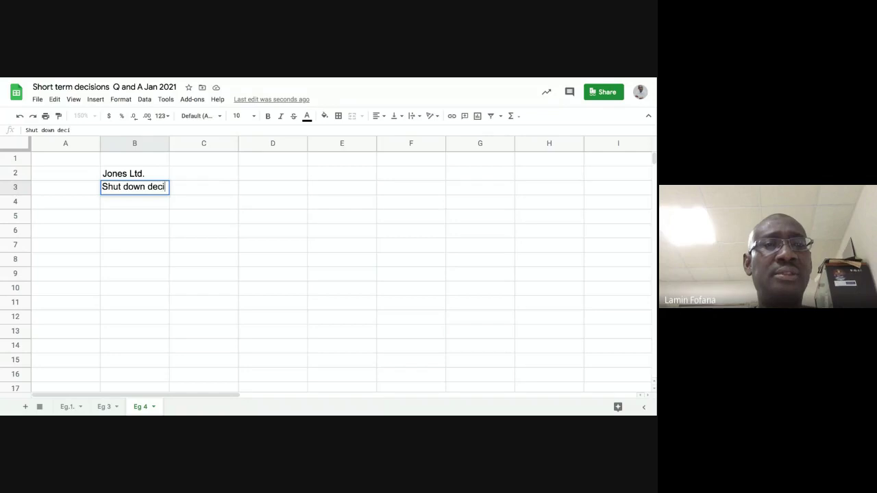
type("sion")
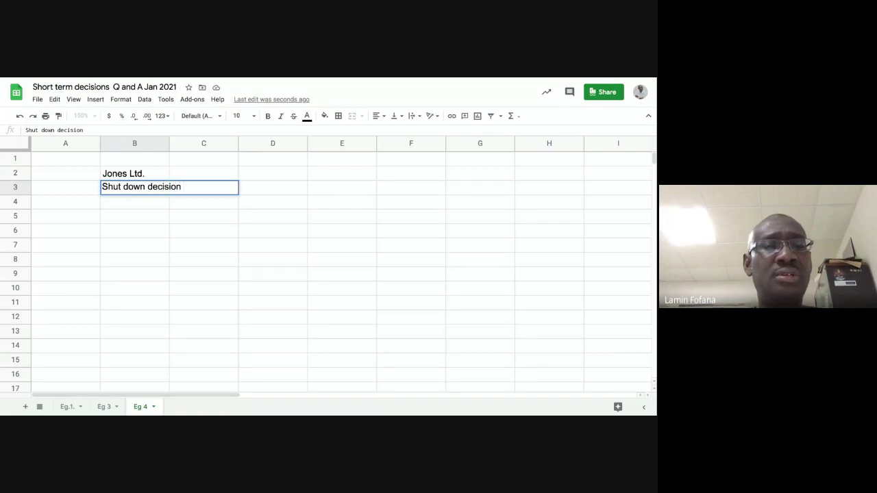
type(" statement")
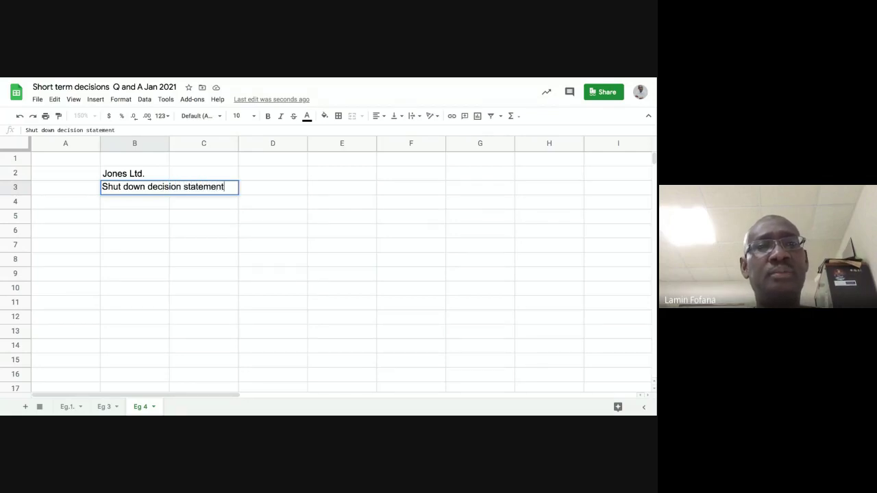
key("Return")
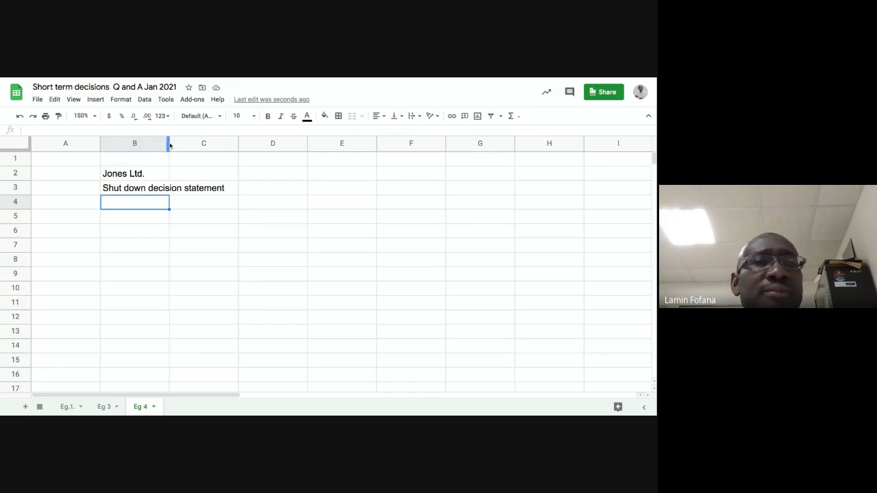
Step: Widen column B so the 'Shut down decision statement' heading fits
left_click_drag(170, 143, 231, 143)
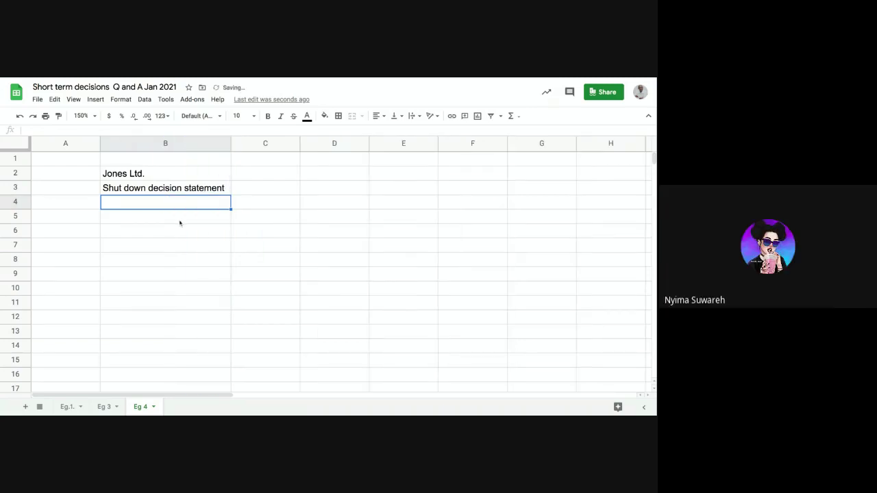
left_click(178, 218)
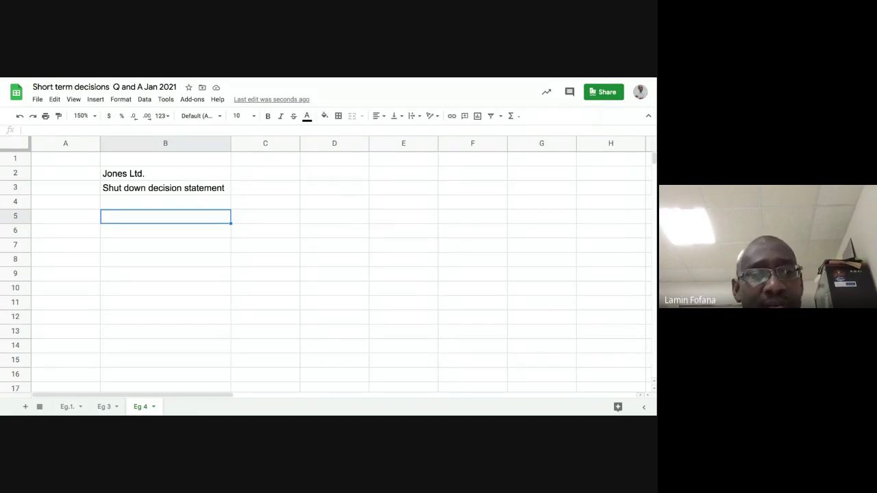
Step: Write in B5: 'If Div C is shut down as per the CEO's concerns, the following would be the financial impact on the Company'
key("Return")
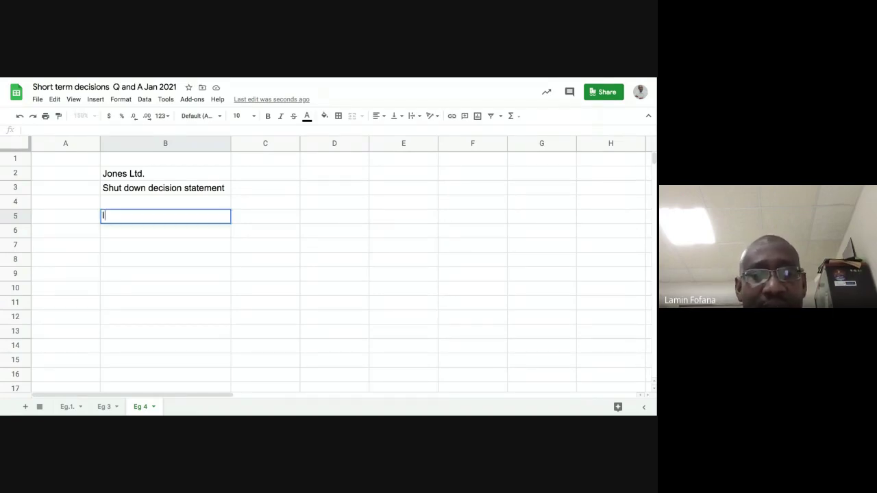
type("If")
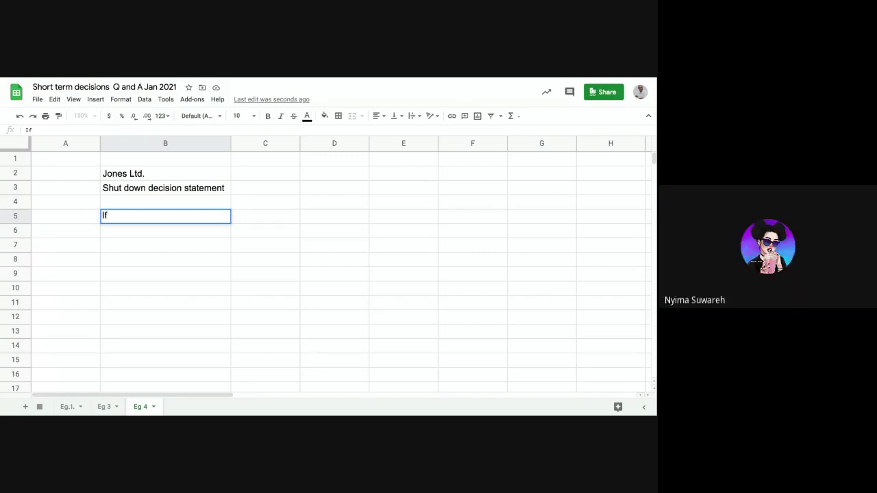
type(" Di")
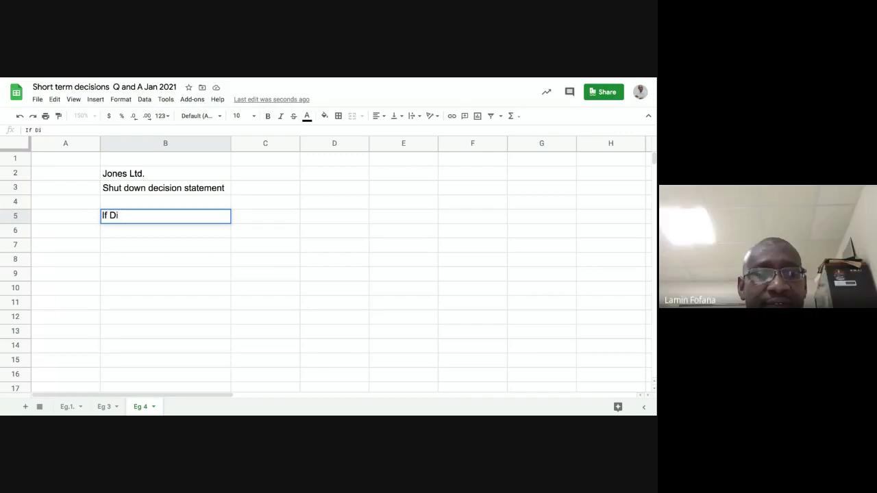
type("c")
key("BackSpace")
type("v ")
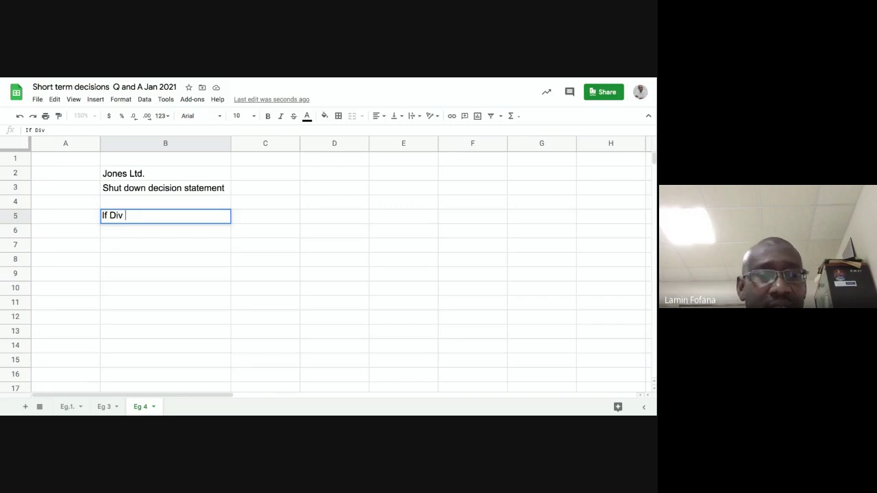
type("C")
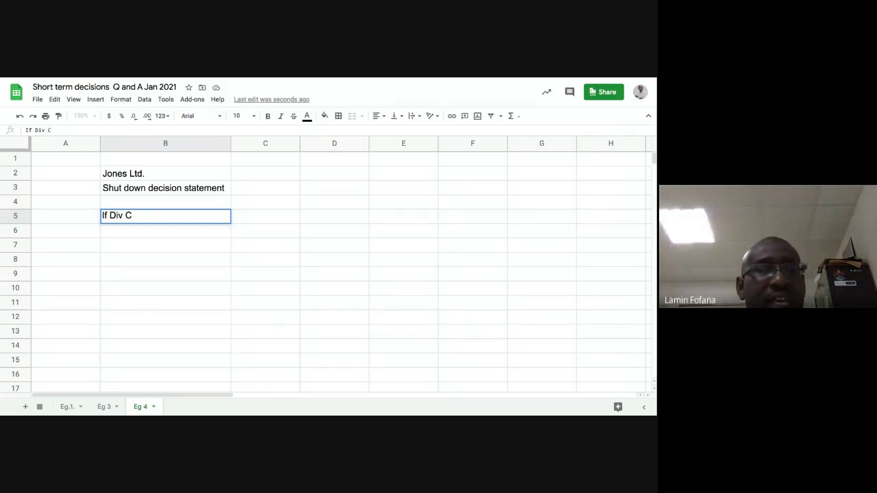
type(" is shut")
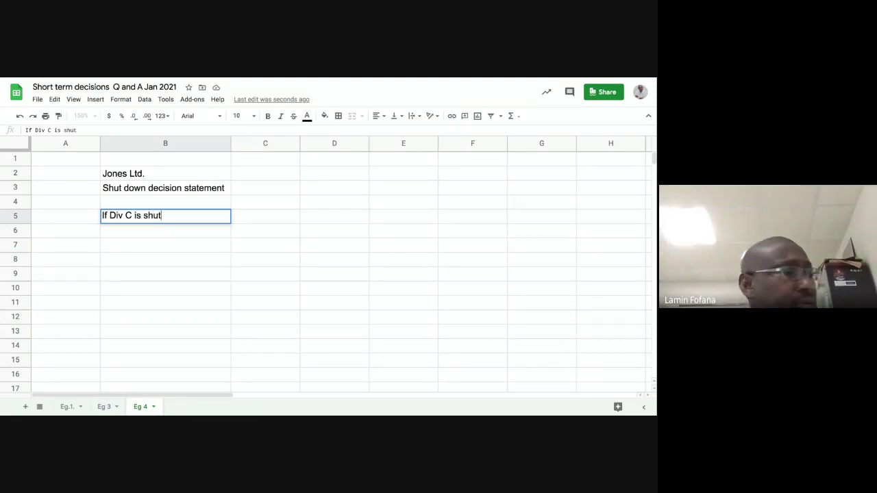
type(" sw")
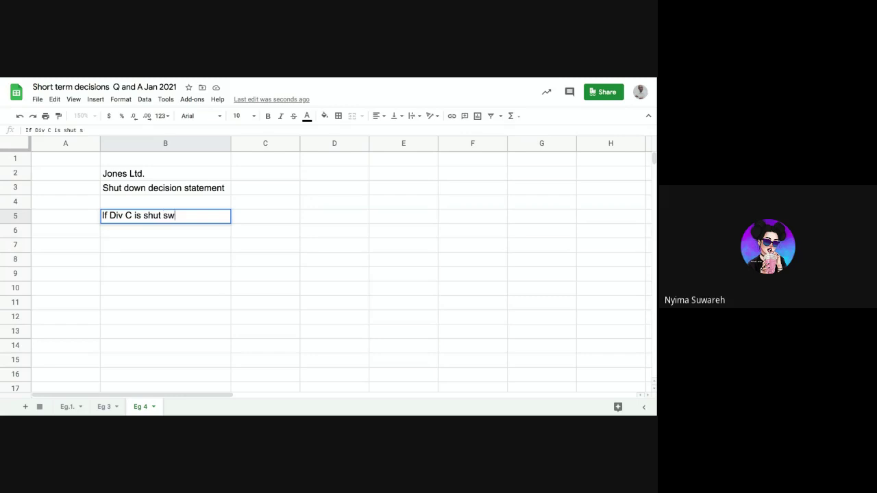
key("BackSpace")
key("BackSpace")
type("down")
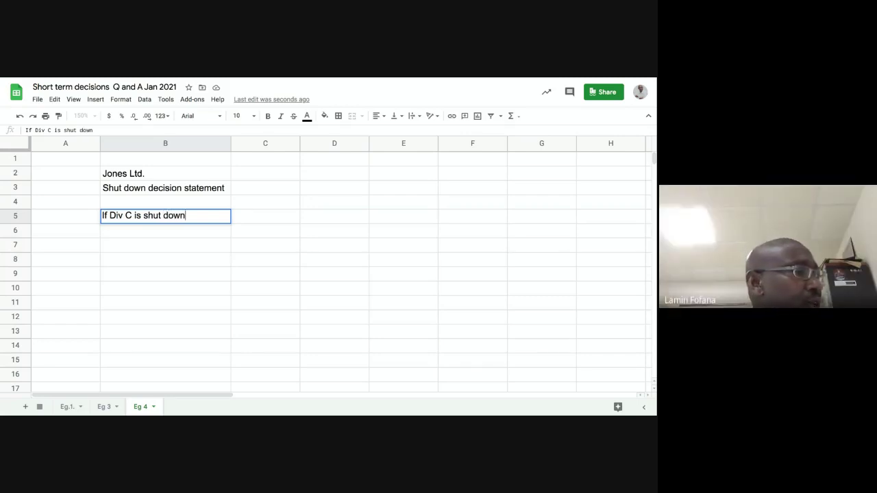
type(" as ")
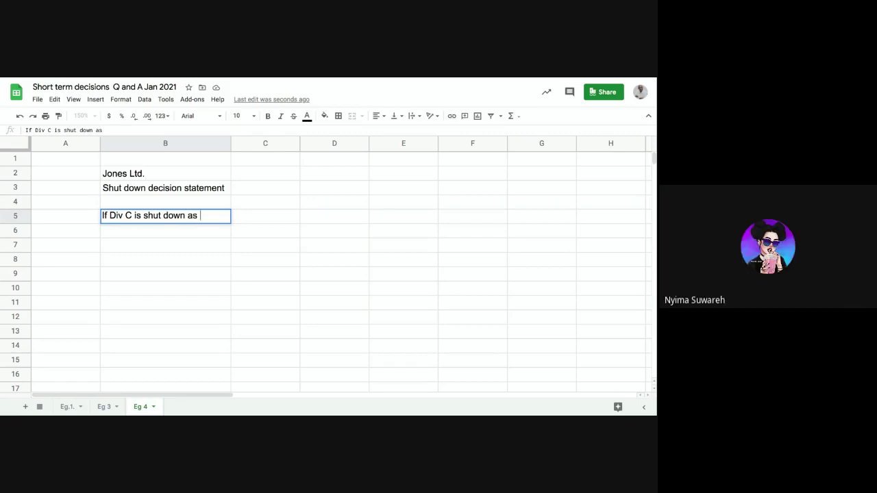
type("per th e")
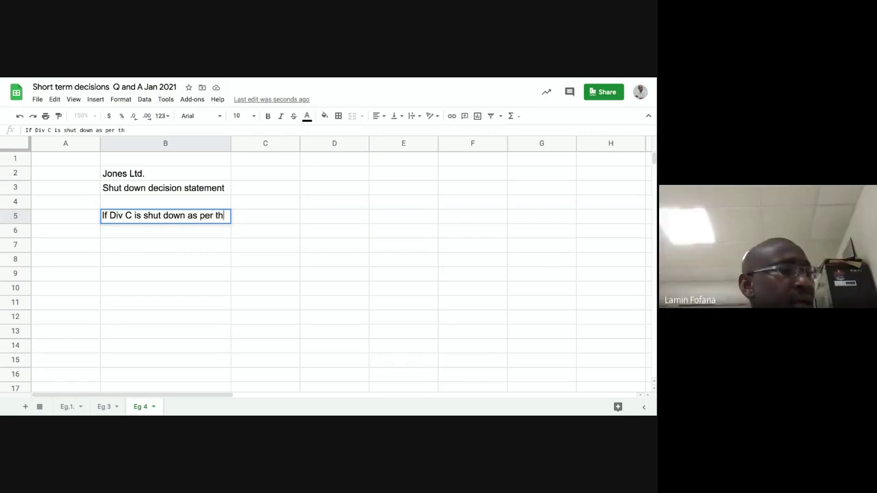
key("BackSpace")
key("BackSpace")
key("BackSpace")
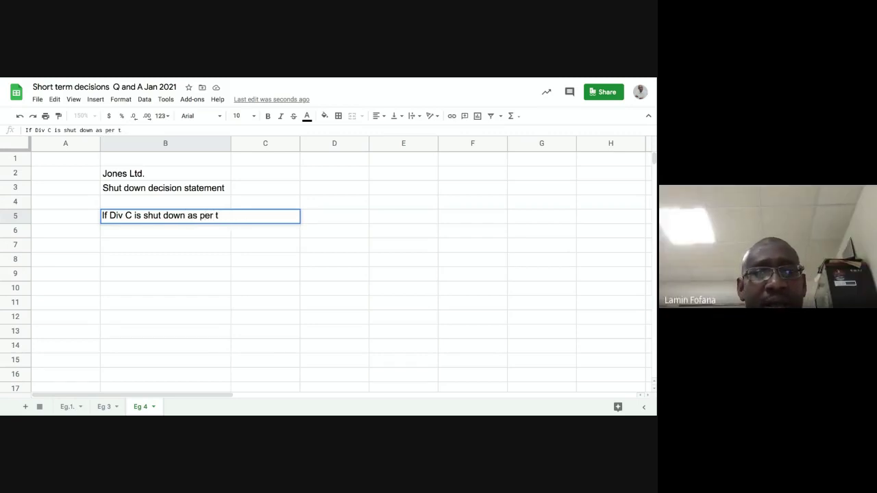
type("he ")
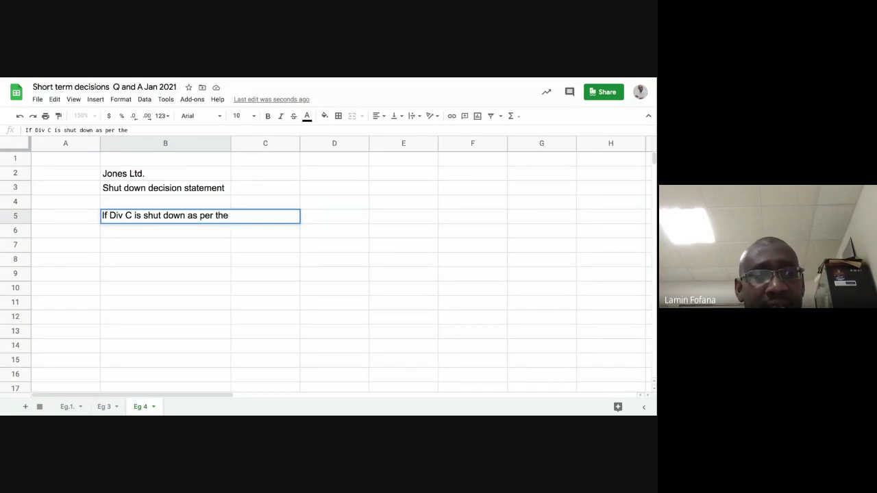
type("CEO")
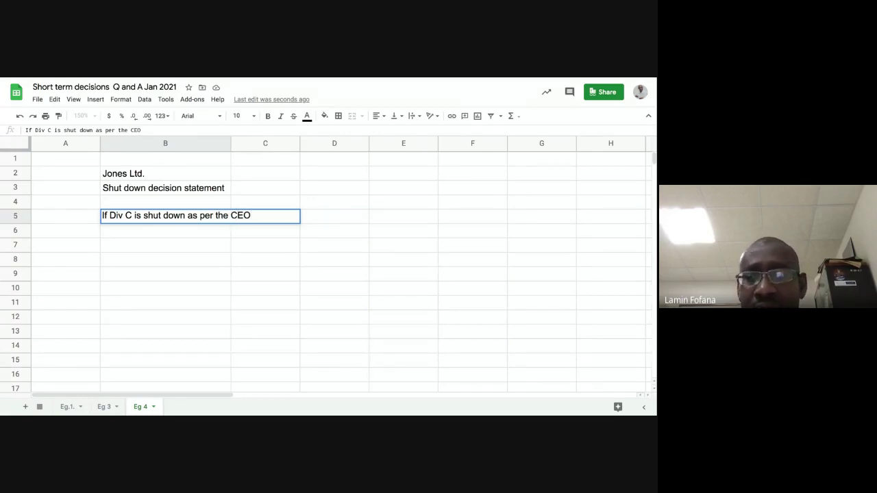
type("'s")
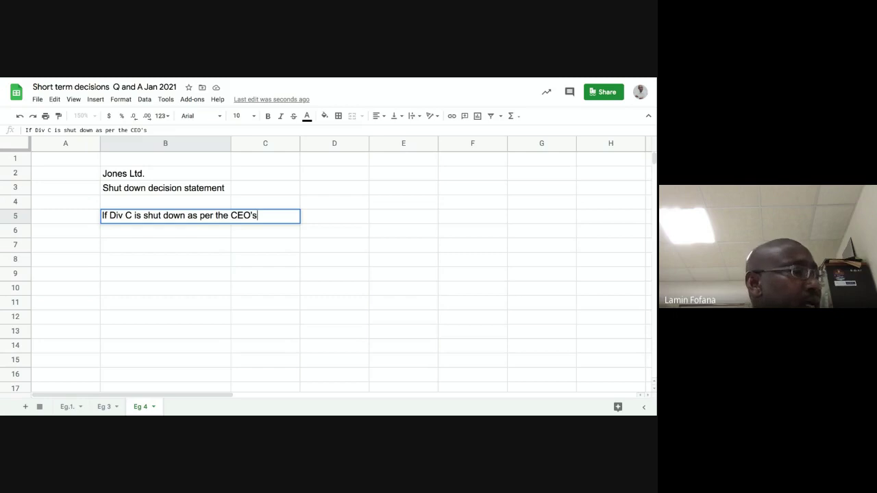
type(" con")
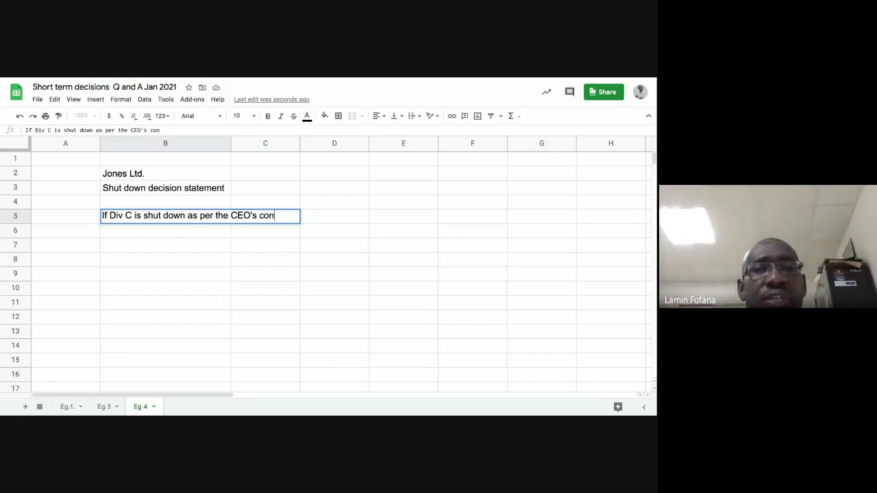
type("cider")
key("BackSpace")
key("BackSpace")
key("BackSpace")
key("BackSpace")
type("d")
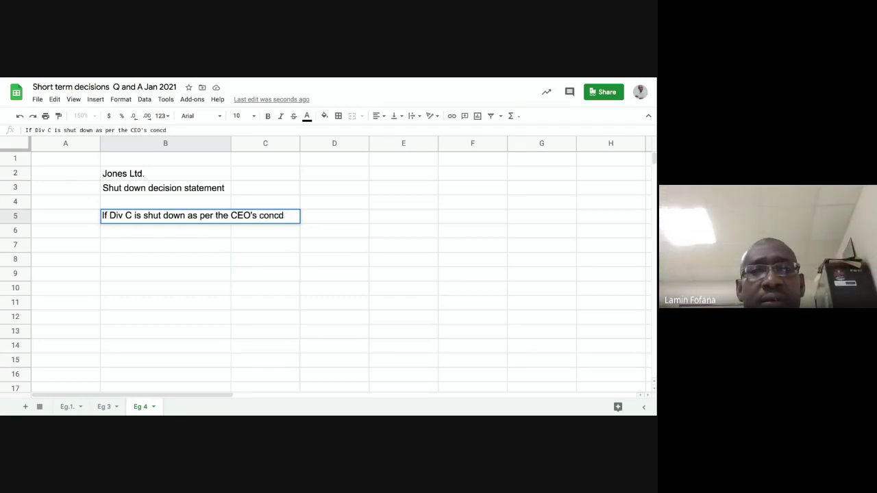
key("BackSpace")
type("ern")
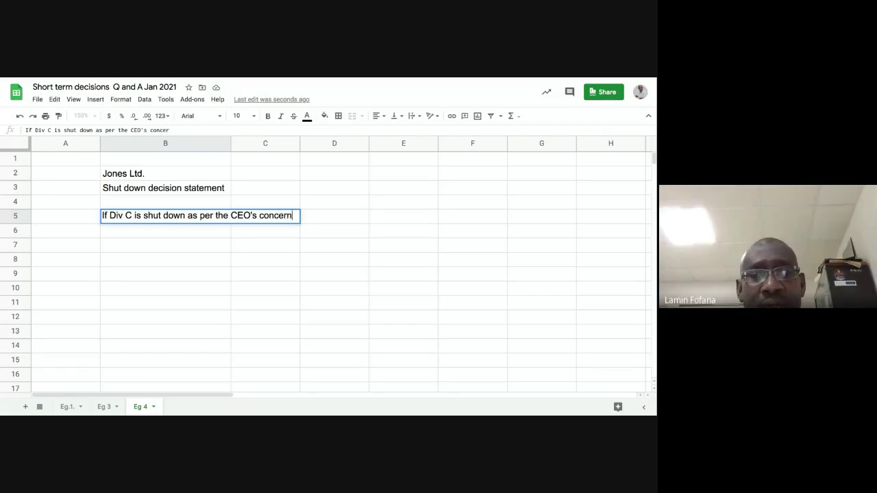
type("s")
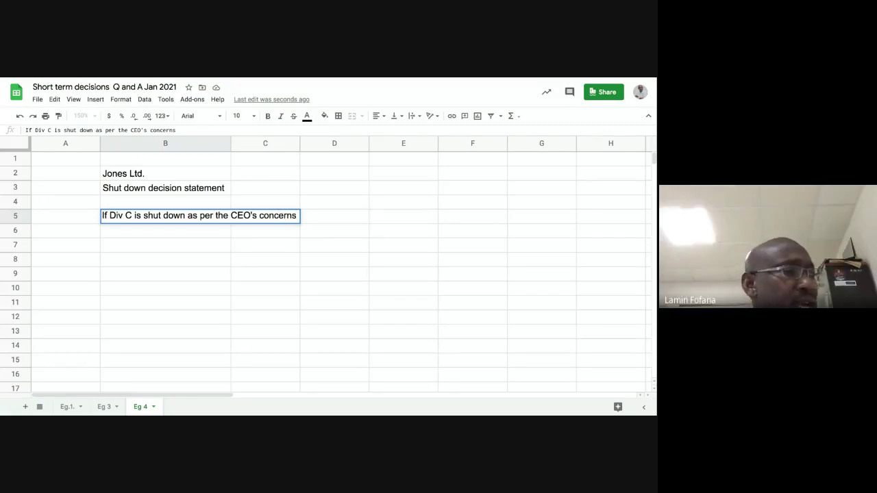
type(", the")
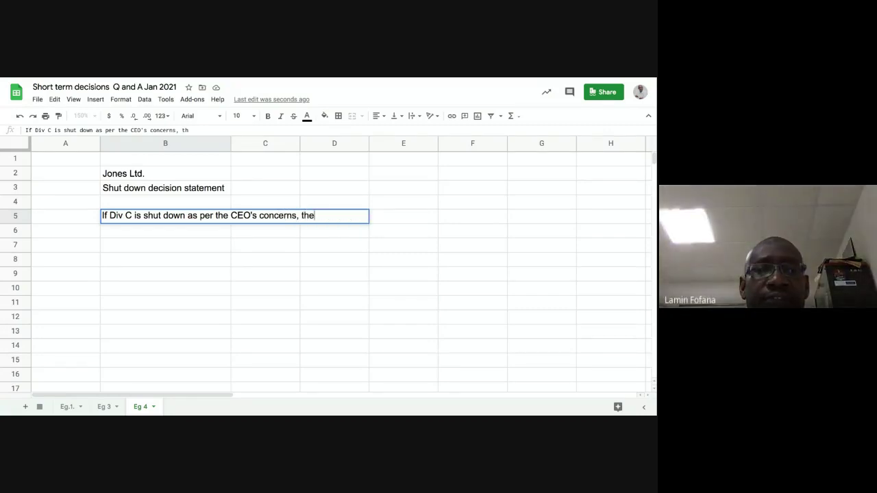
type(" following")
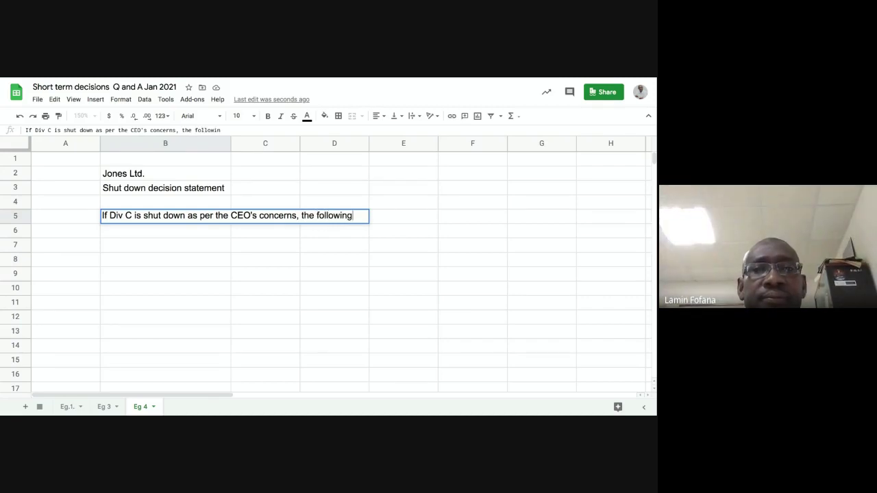
type(" woul")
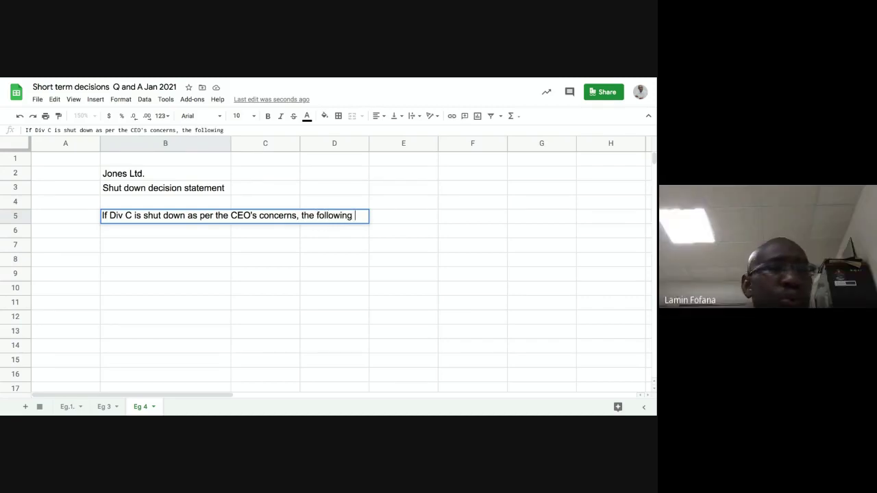
type("d")
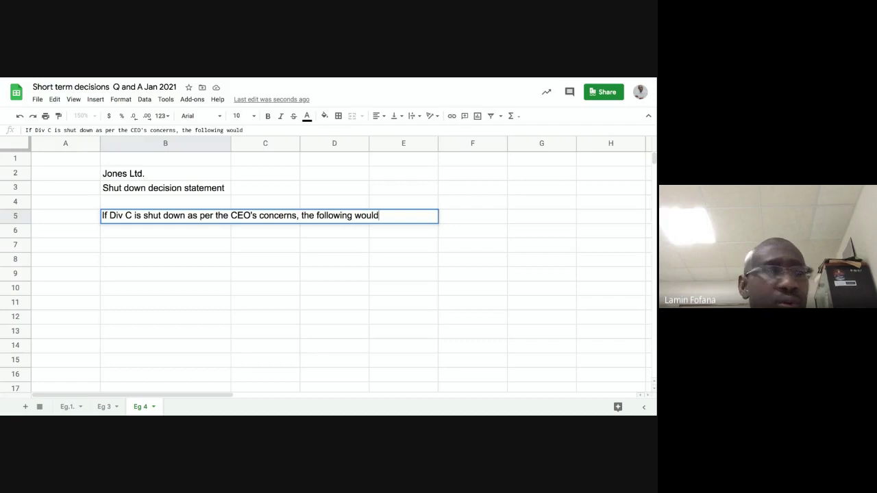
type(" be the")
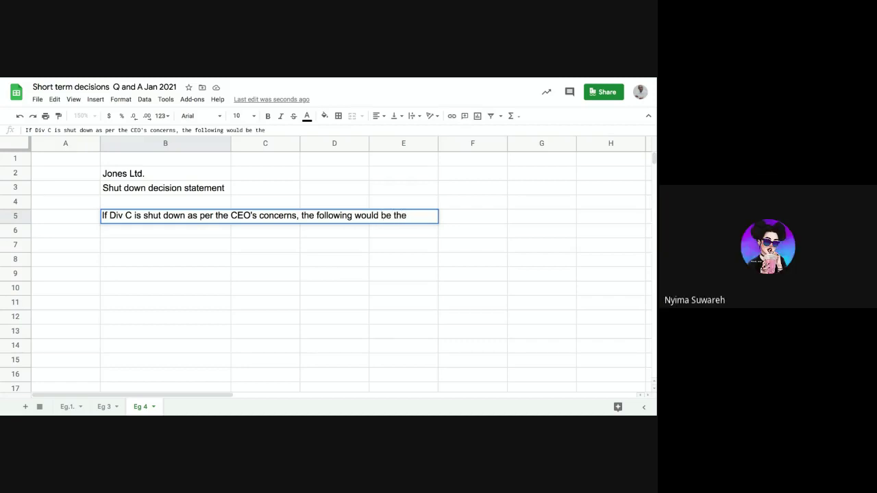
type(" finan")
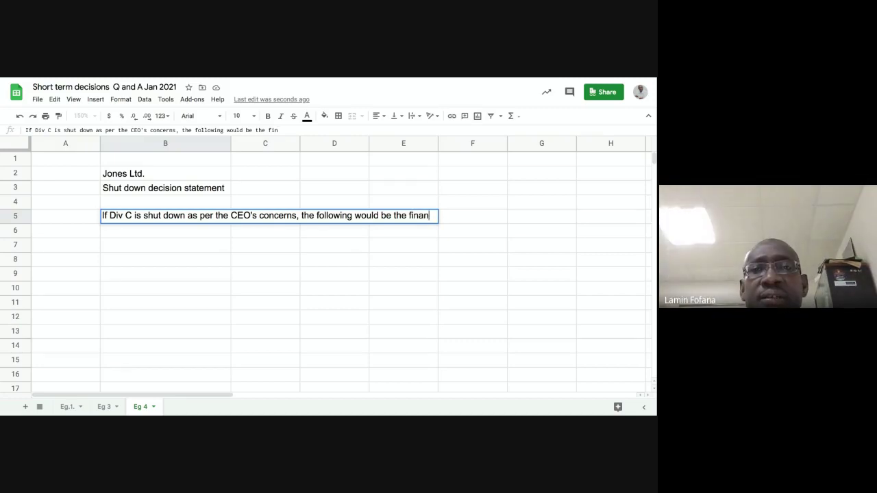
type("cial in")
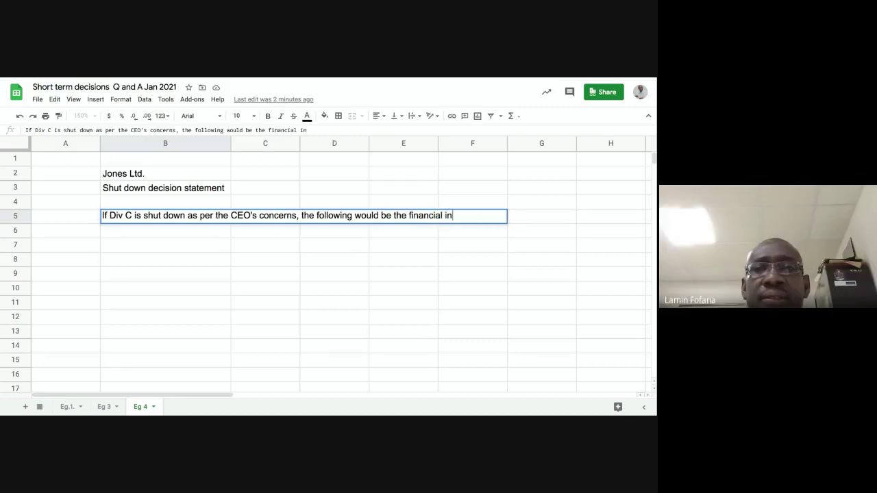
key("BackSpace")
type("mpa")
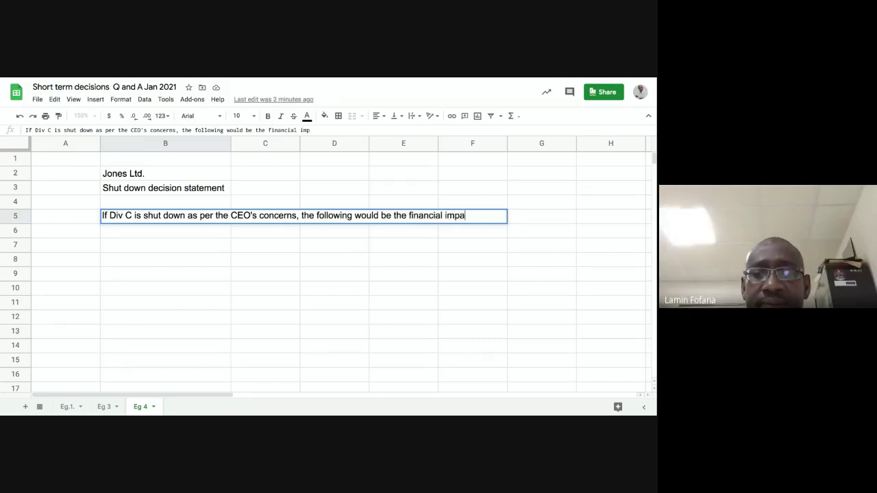
type("ct")
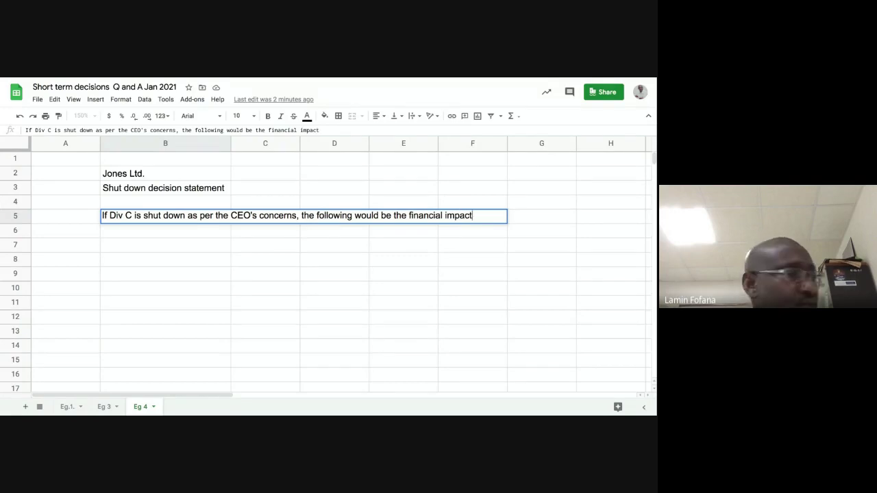
type(" o")
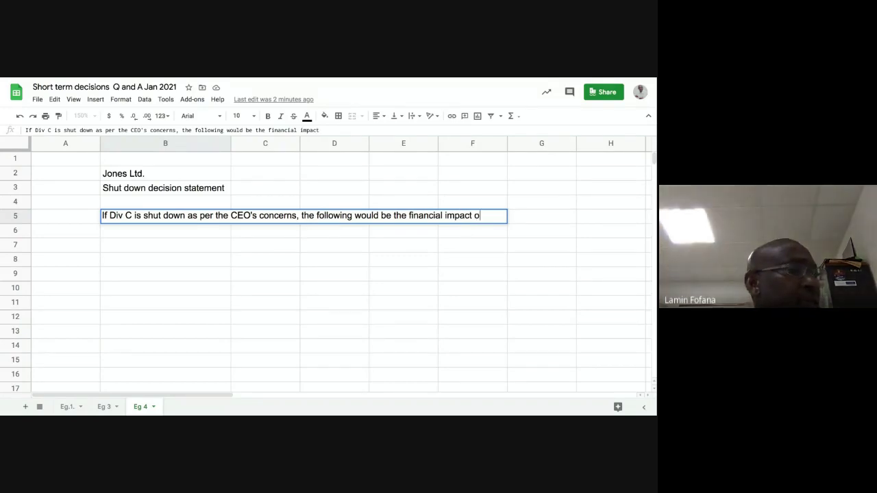
type("n the")
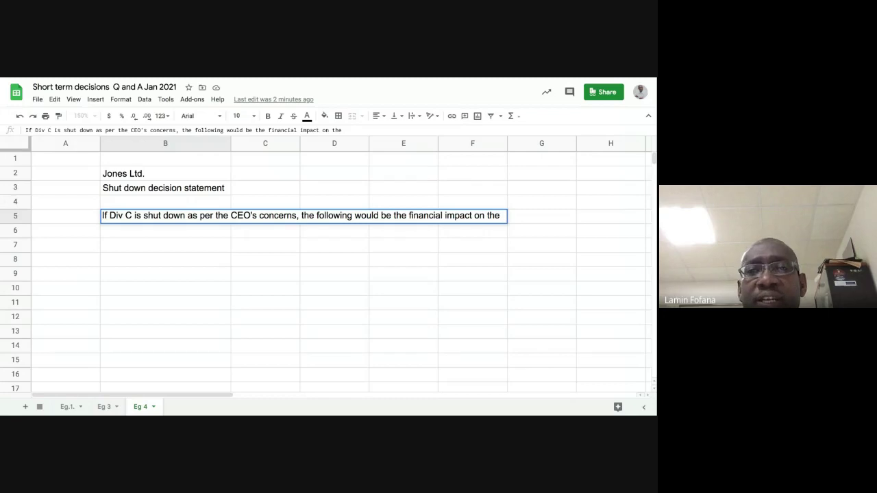
type(" Co")
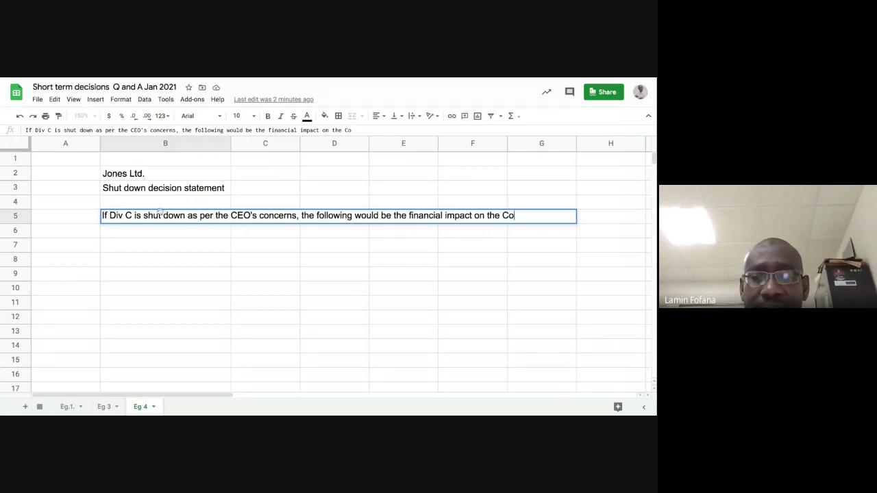
type("mpnay")
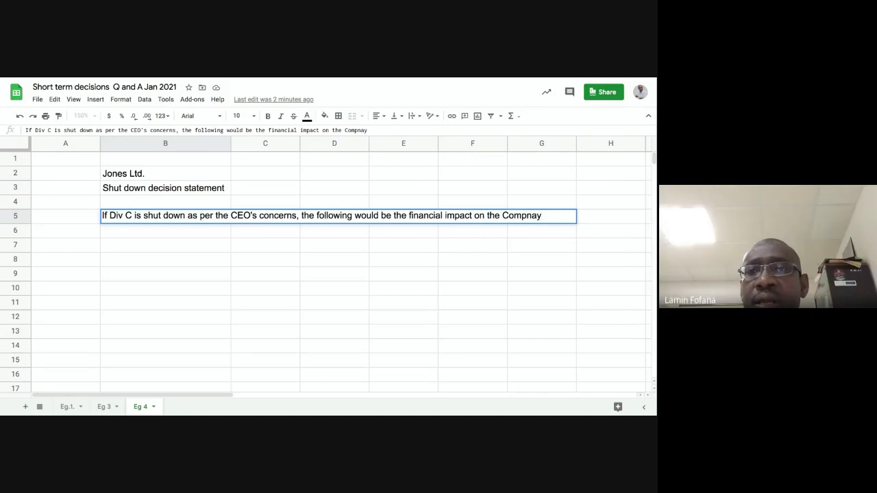
key("BackSpace")
key("BackSpace")
key("BackSpace")
type("any")
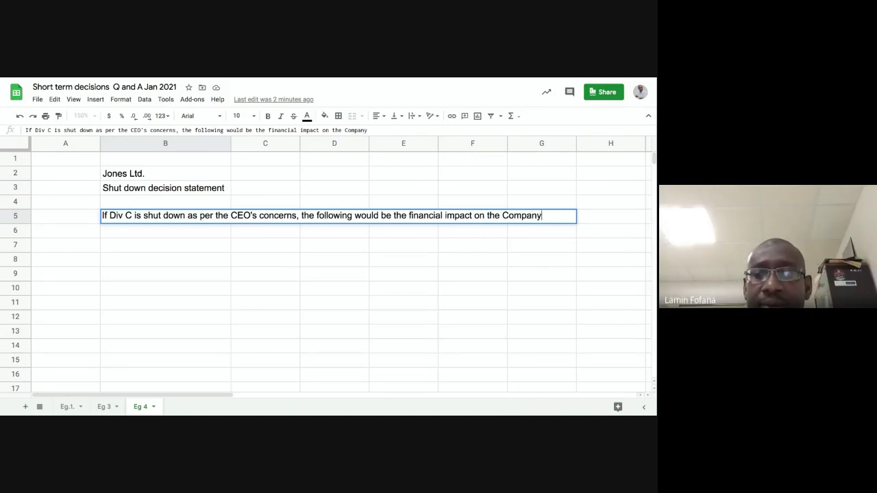
key("Return")
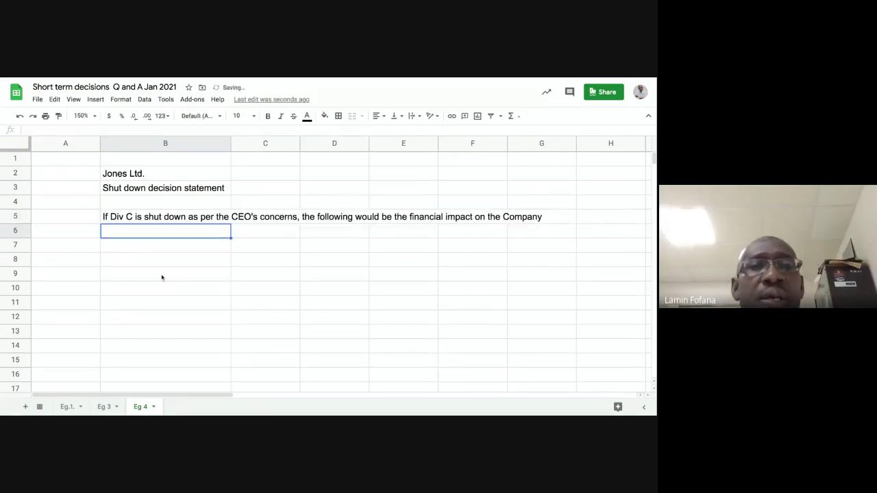
Step: Merge cells B5 and C5 into one cell
left_click(296, 260)
left_click_drag(203, 218, 253, 218)
left_click(255, 277)
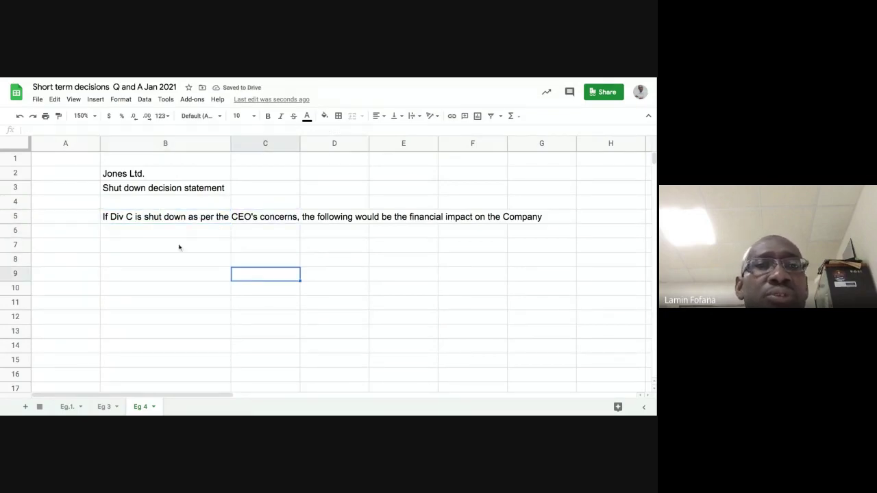
left_click(157, 217)
key("shift+Right")
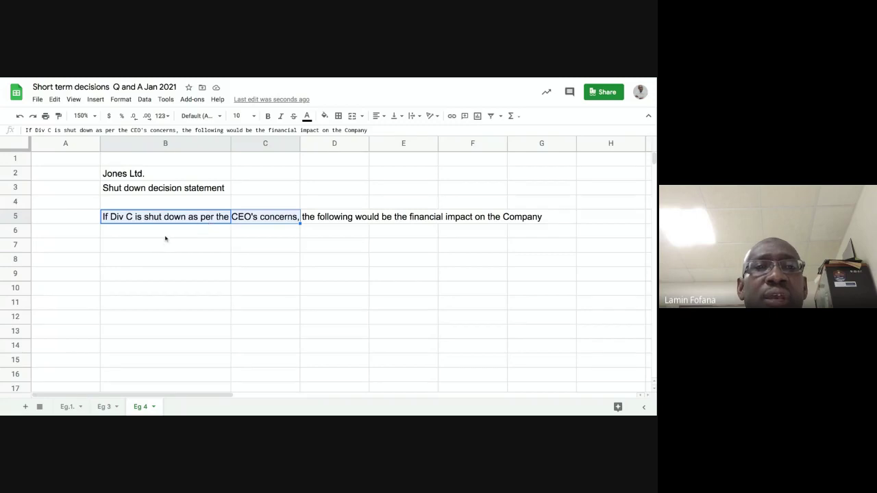
left_click(351, 117)
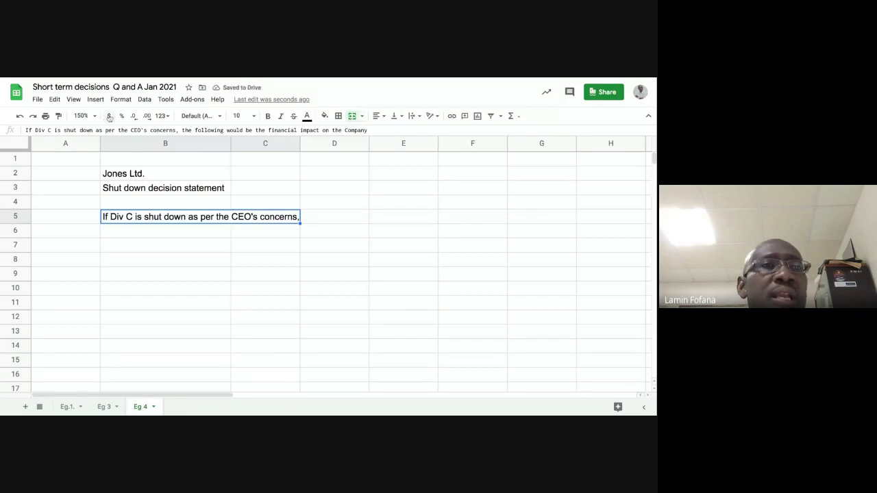
Step: Set the merged B5 sentence's text wrapping to Wrap
left_click(120, 99)
mouse_move(152, 280)
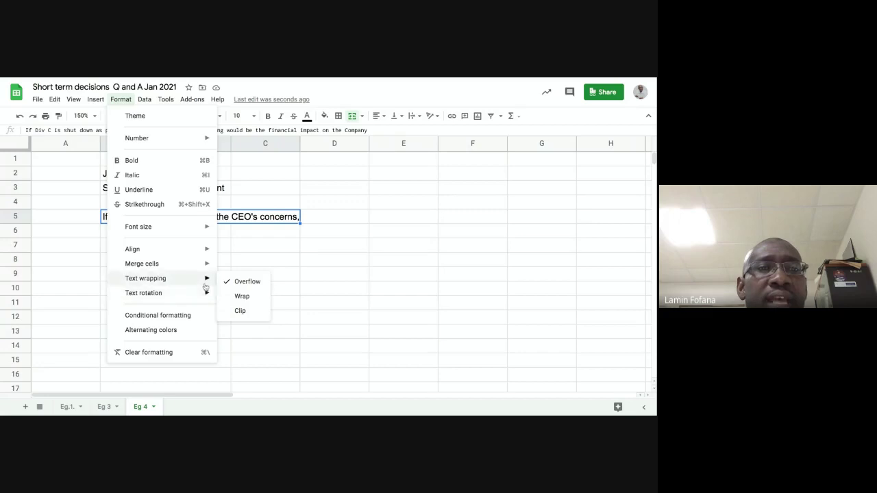
left_click(241, 296)
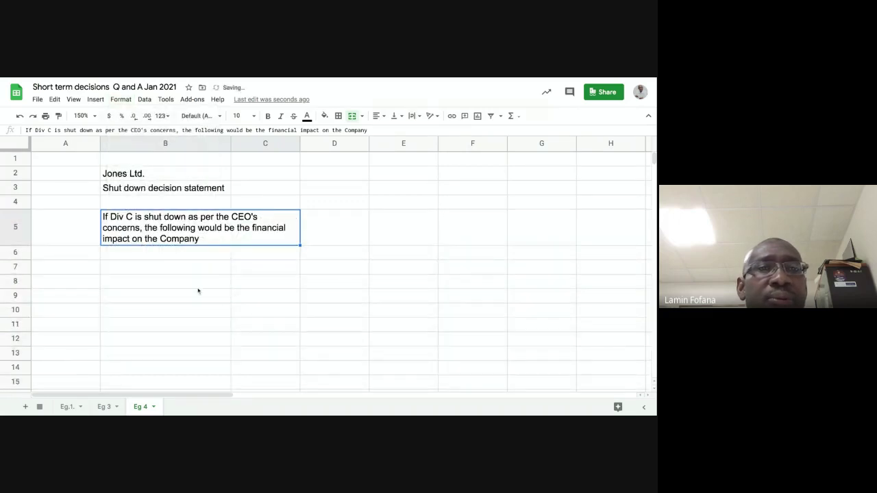
Step: Widen columns B and C so the sentence fits on two lines
left_click(245, 257)
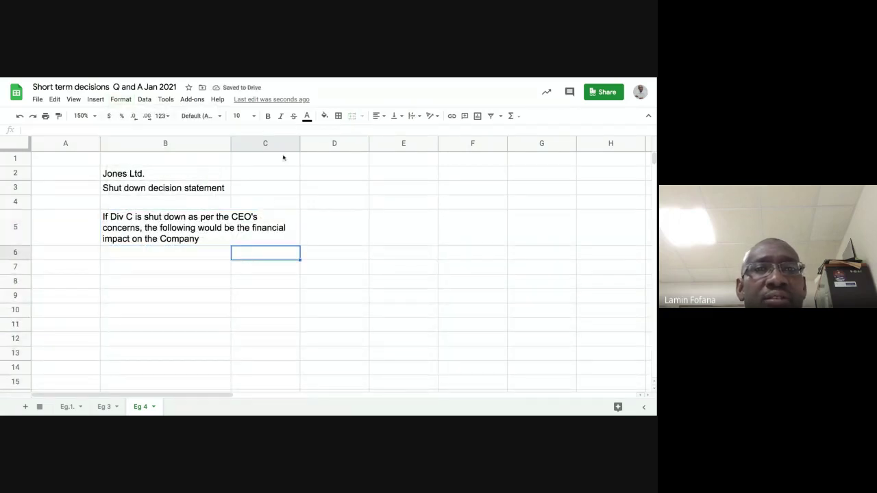
left_click_drag(298, 144, 318, 144)
left_click_drag(231, 144, 239, 144)
left_click_drag(327, 144, 348, 143)
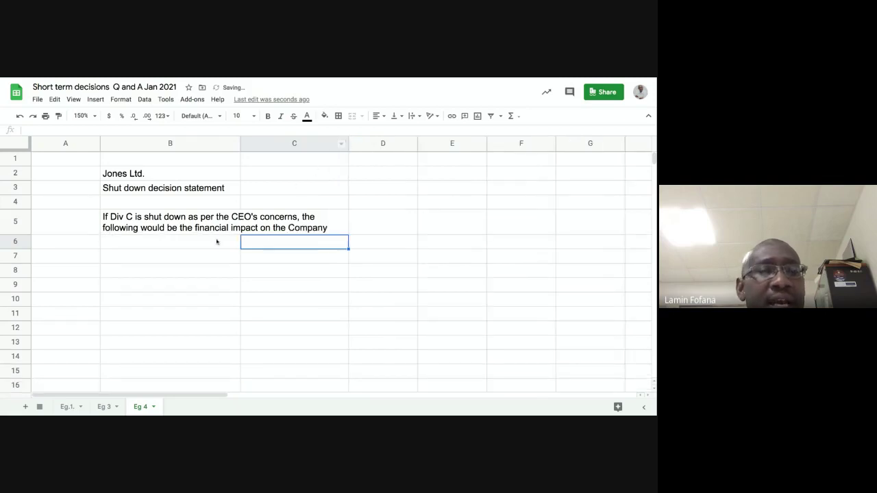
Step: Enter 'Loss of sales due to closure' in B7 and 40000 in C7
left_click(193, 258)
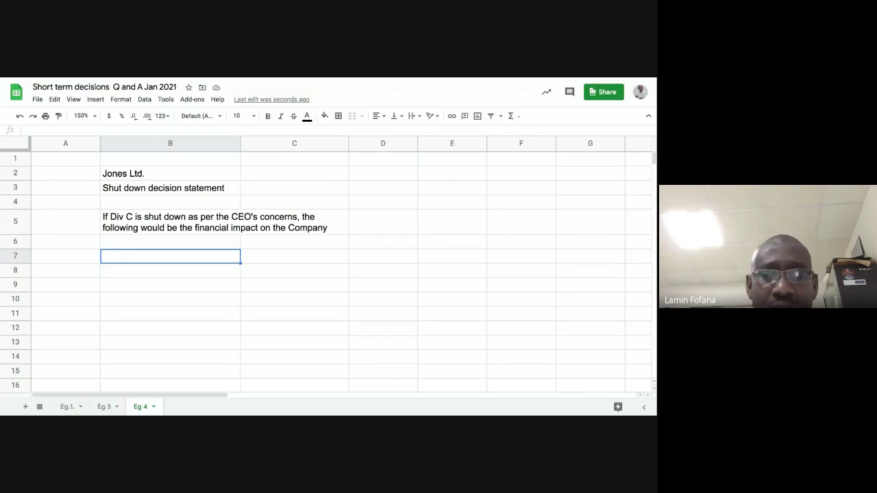
type("Loss of ")
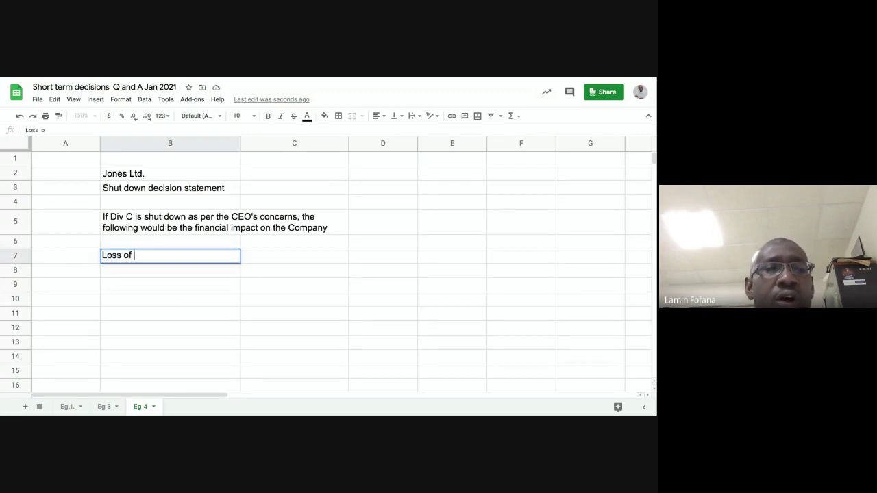
type("sales du")
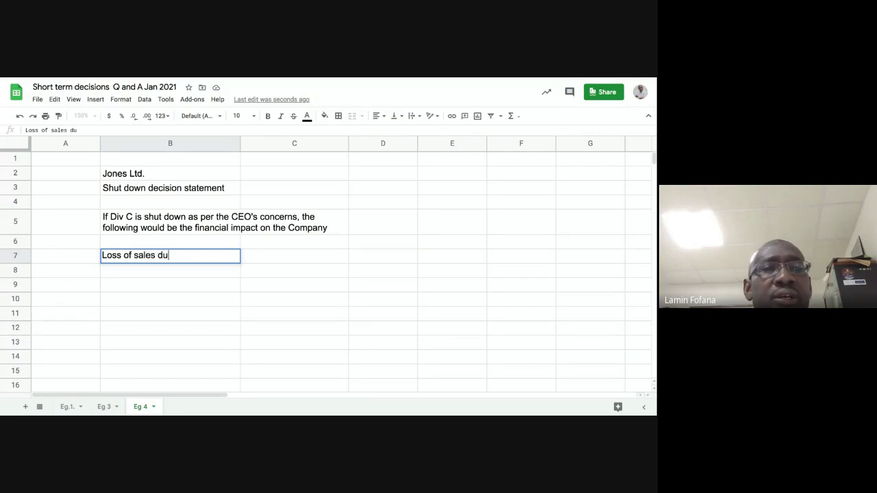
type("e to c")
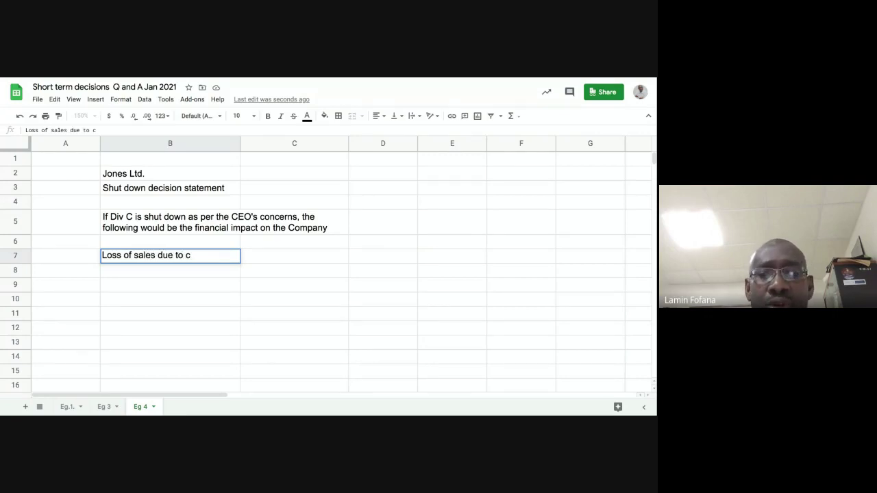
type("losure")
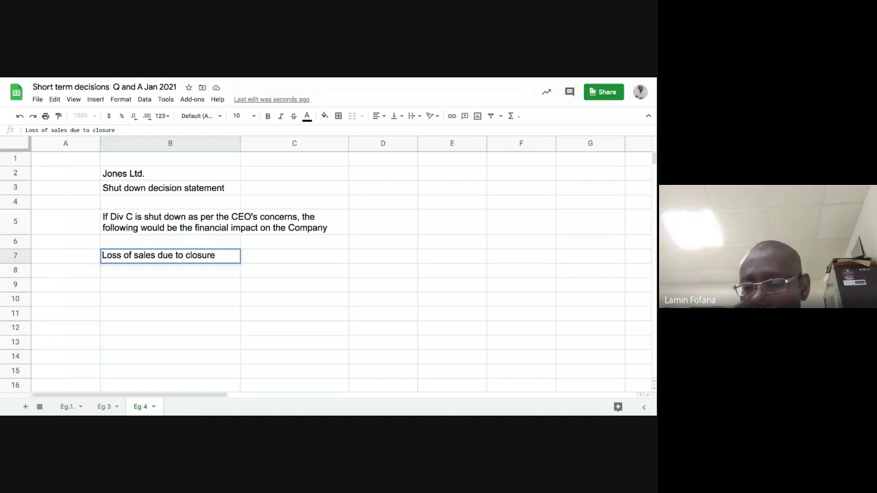
left_click(294, 256)
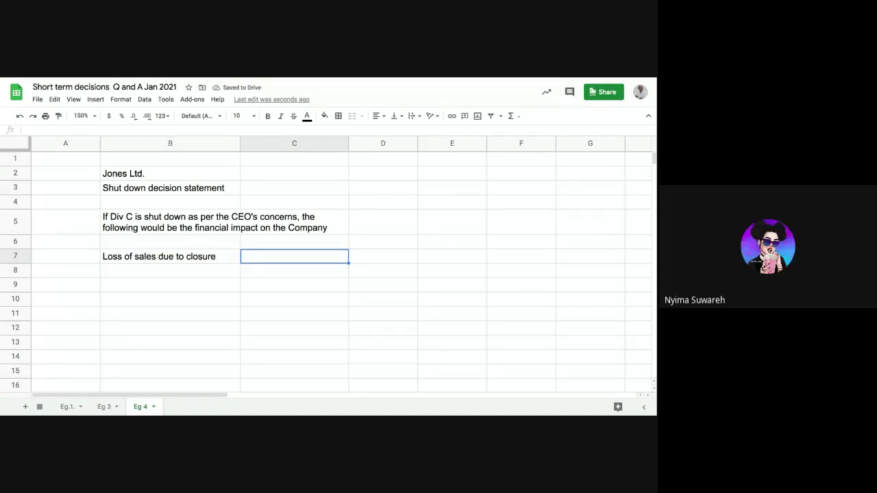
type("40")
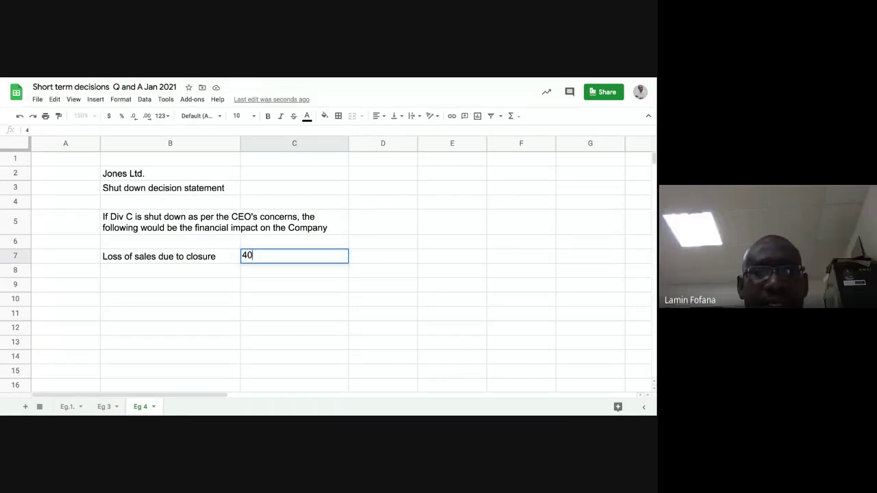
type("000")
key("Return")
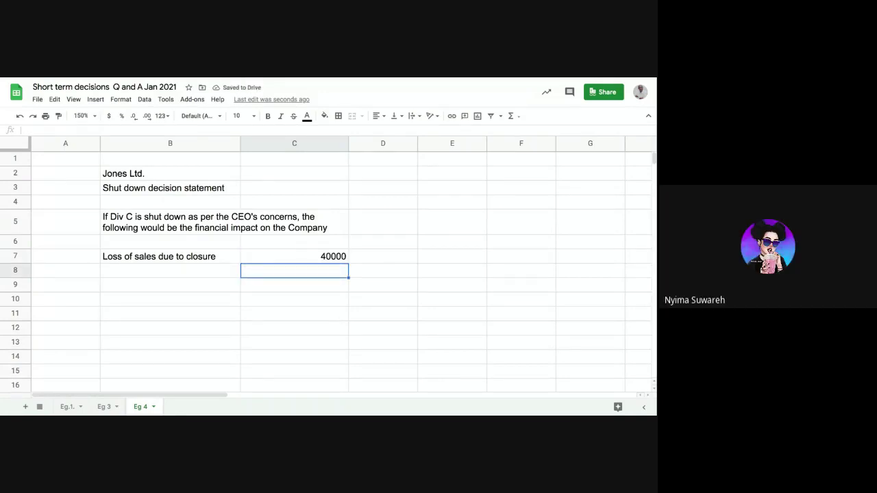
left_click(180, 271)
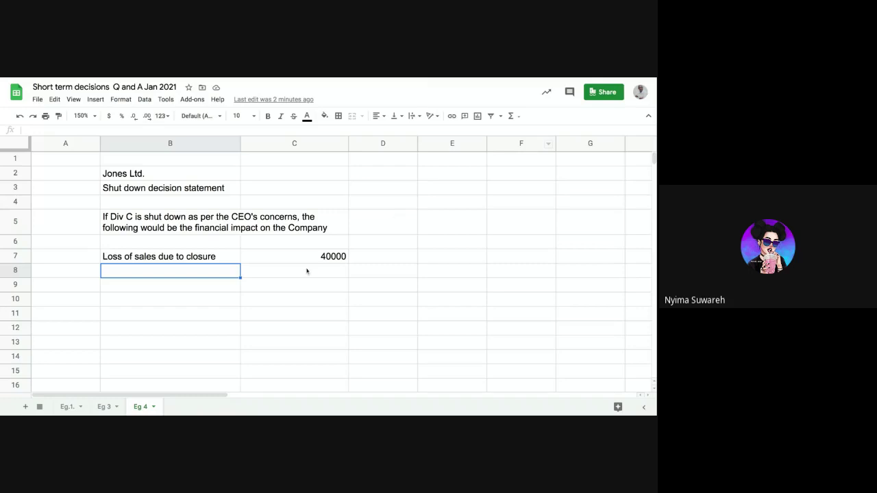
Step: Apply the comma-separated Number format to column C
left_click(316, 143)
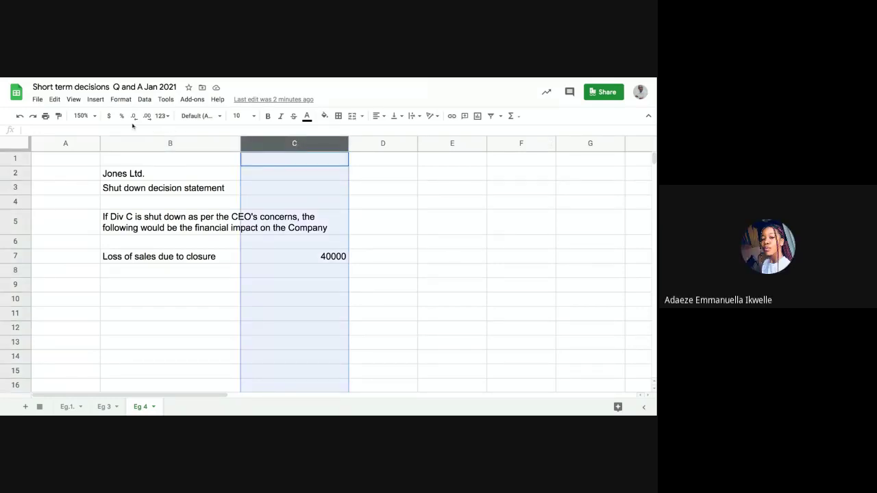
left_click(120, 99)
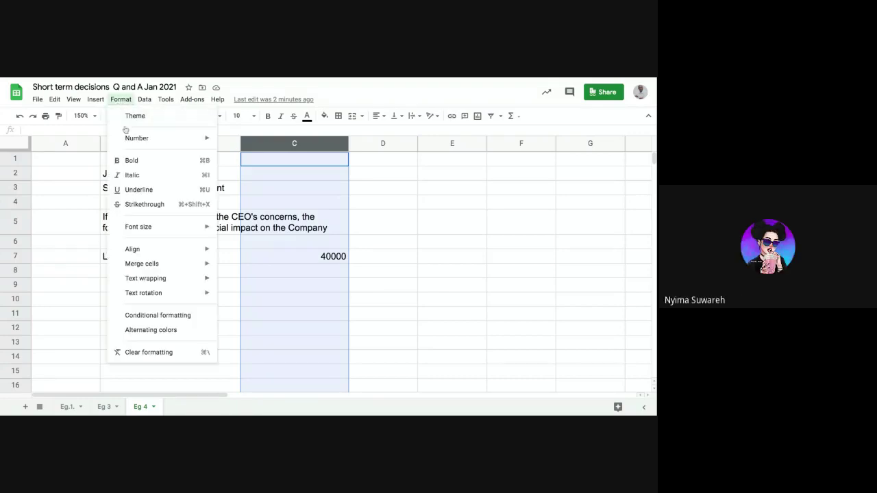
mouse_move(140, 280)
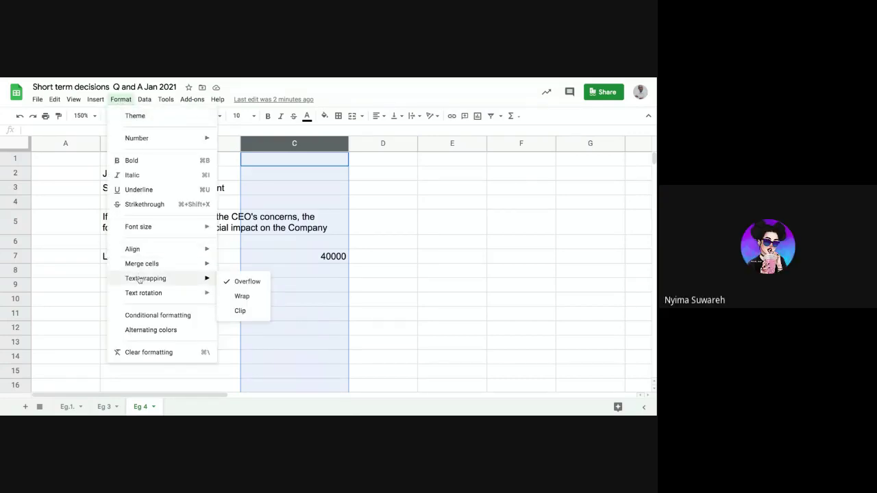
left_click(328, 257)
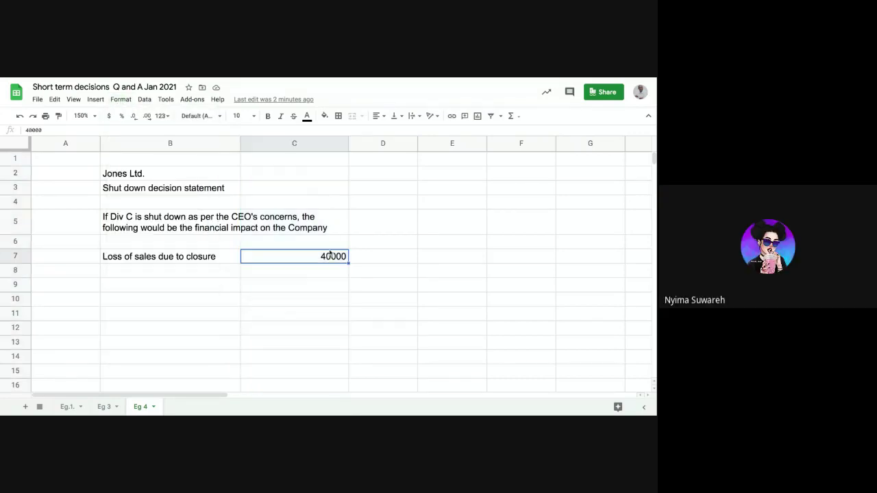
left_click(319, 143)
left_click(310, 281)
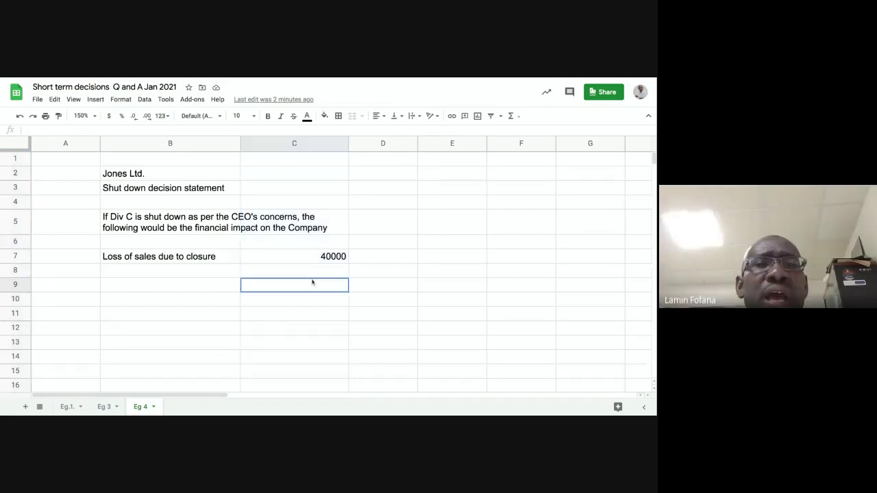
left_click(315, 143)
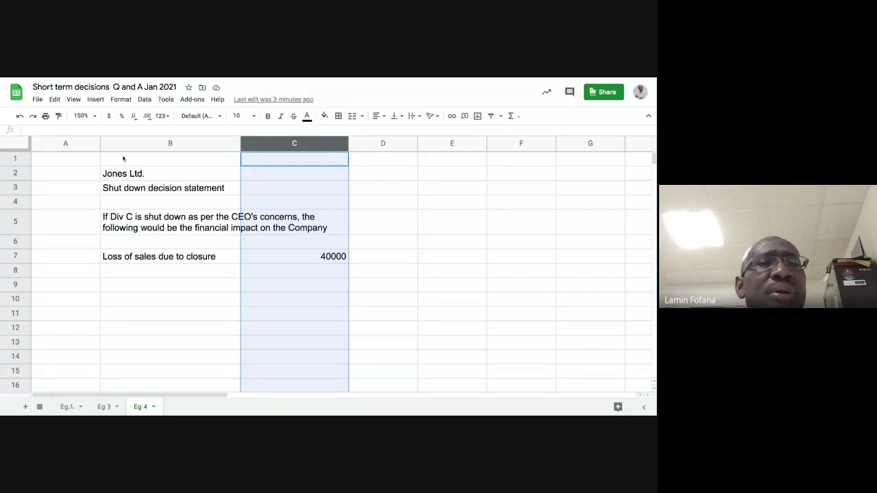
left_click(135, 117)
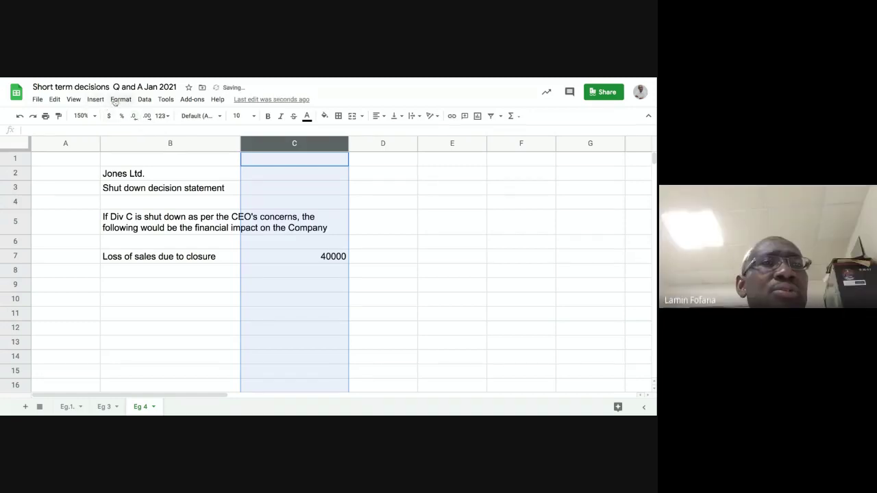
left_click(119, 100)
mouse_move(143, 141)
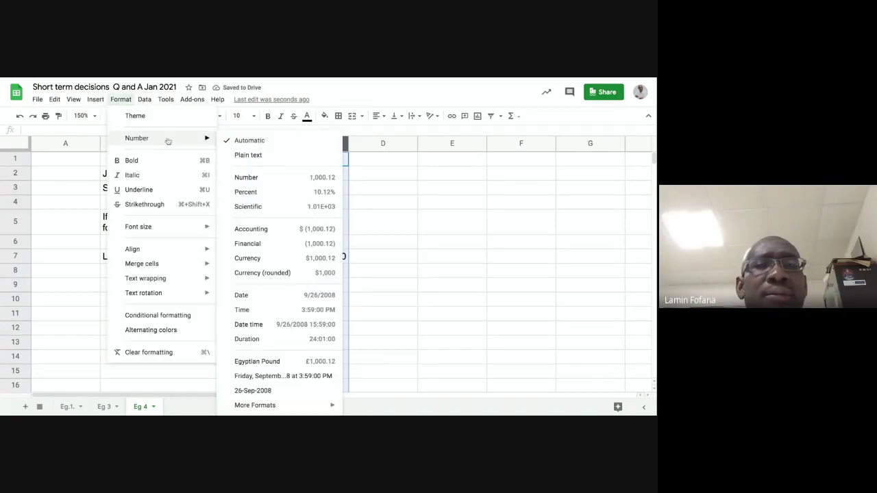
left_click(256, 176)
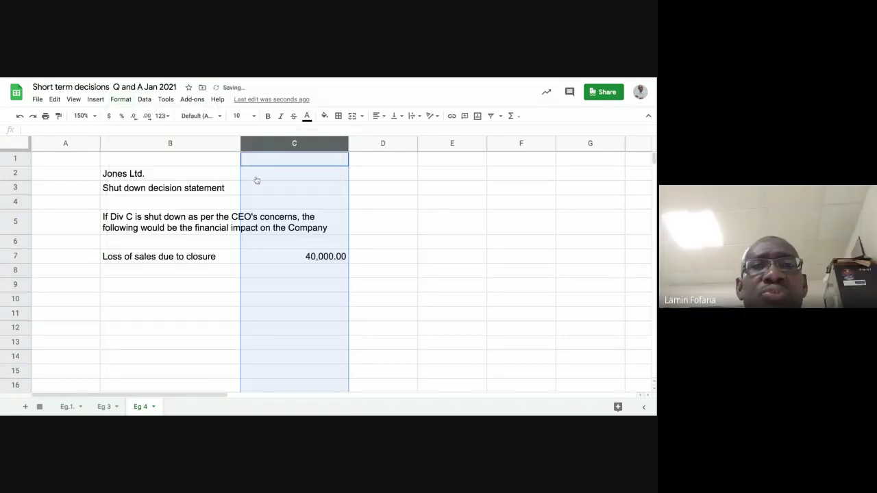
Step: Remove the decimal places so C7 reads 40,000
left_click(135, 117)
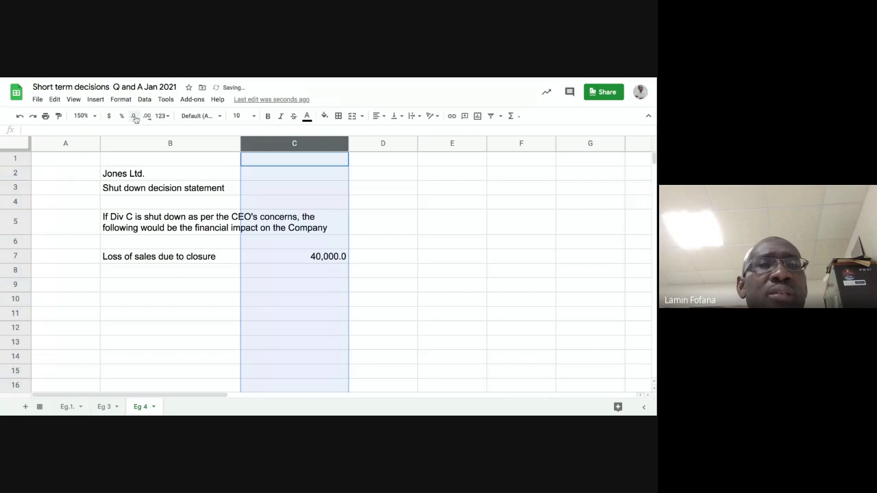
left_click(135, 118)
left_click(301, 259)
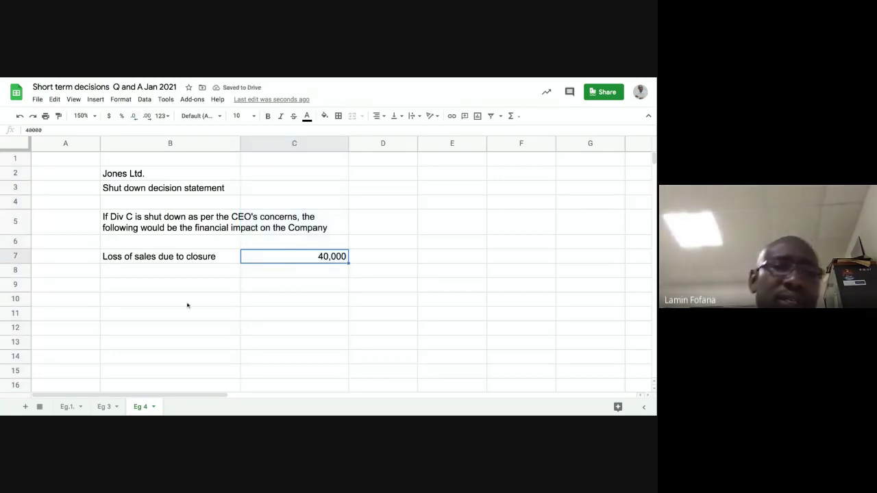
left_click(192, 272)
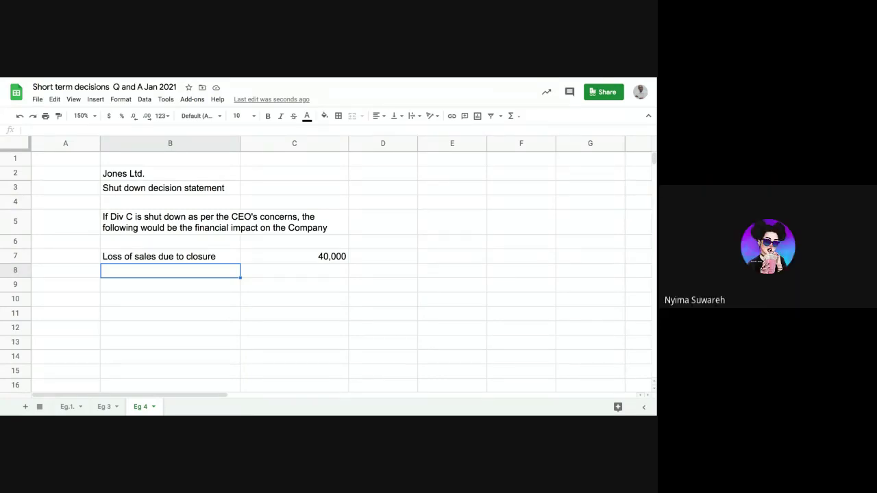
Step: Add the label 'Savings in VC' in B8 and review the row 7 entries
type("Sa")
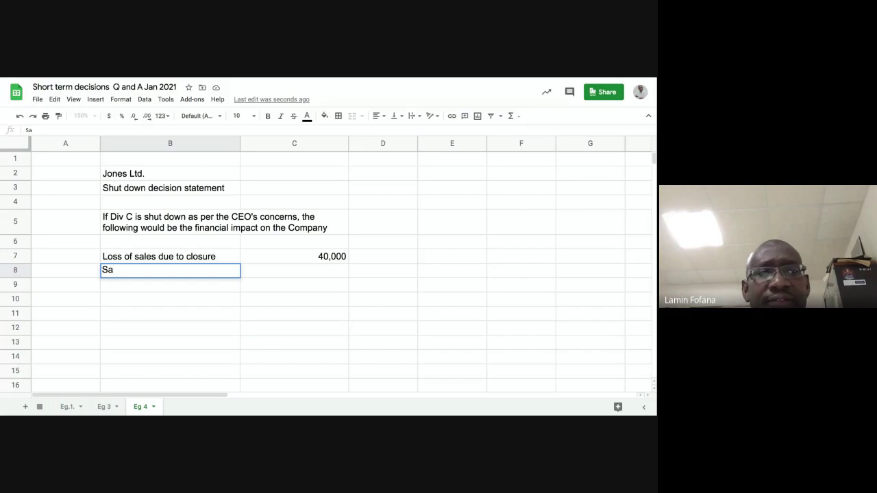
type("vi")
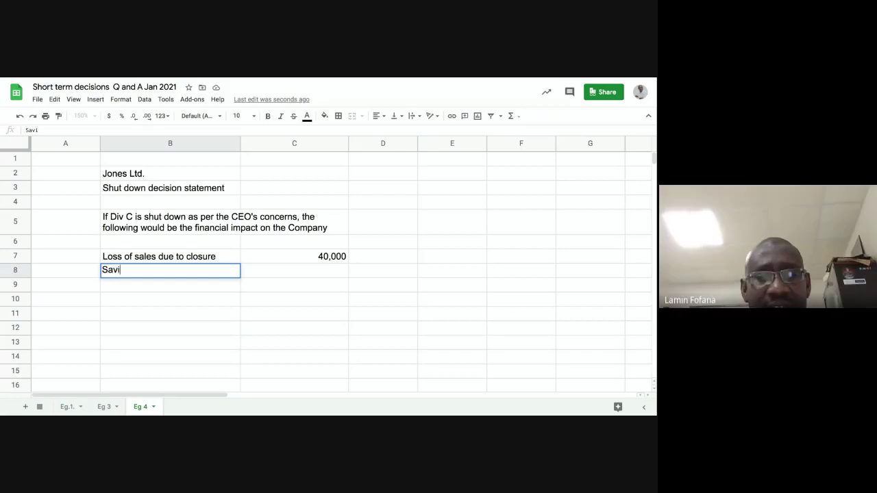
type("ngs i")
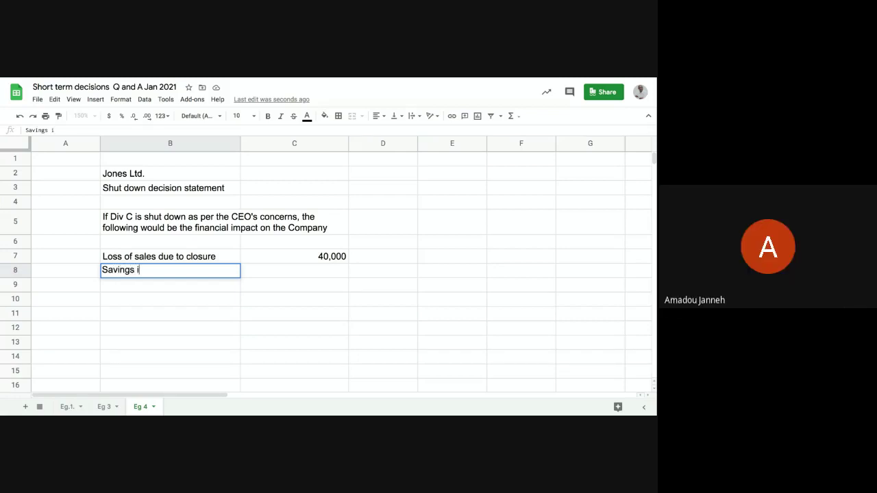
type("n VC")
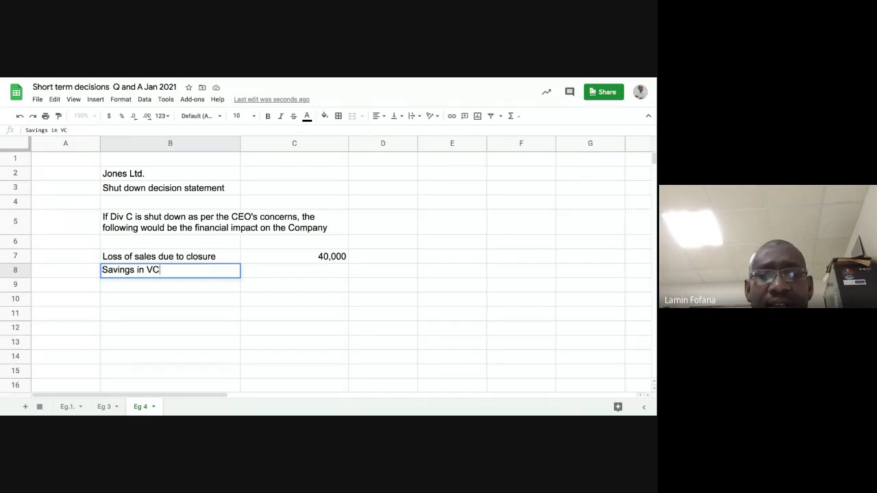
key("Return")
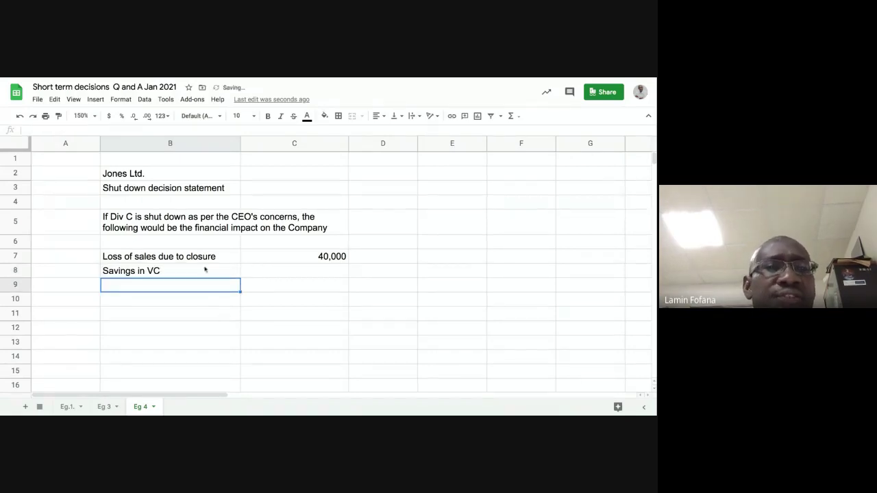
left_click(203, 258)
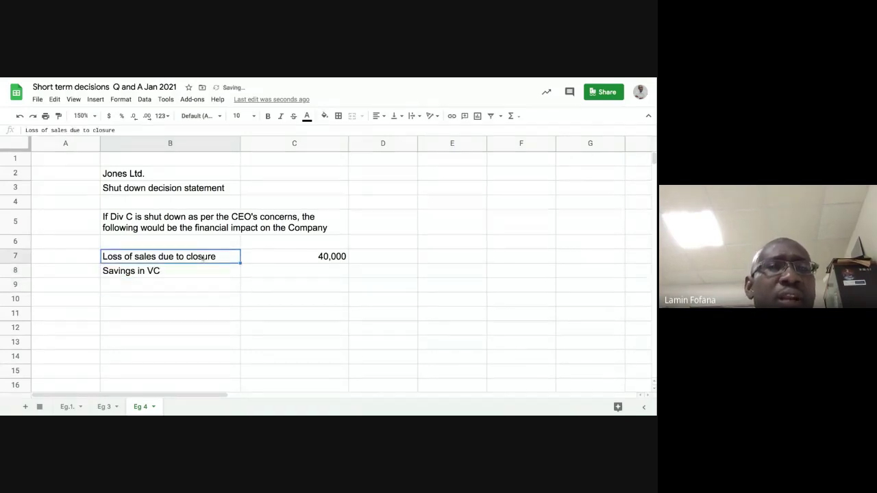
left_click(306, 258)
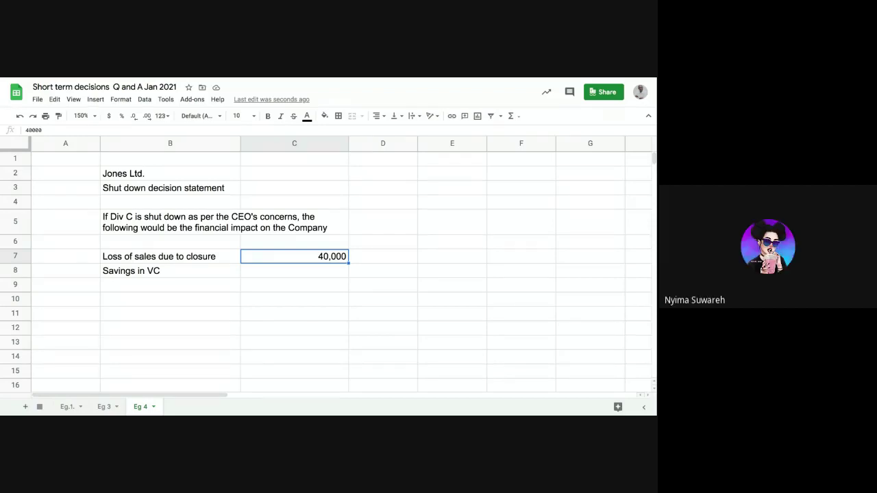
Step: Make the C7 loss of sales negative, -40000
left_click(29, 134)
type("-")
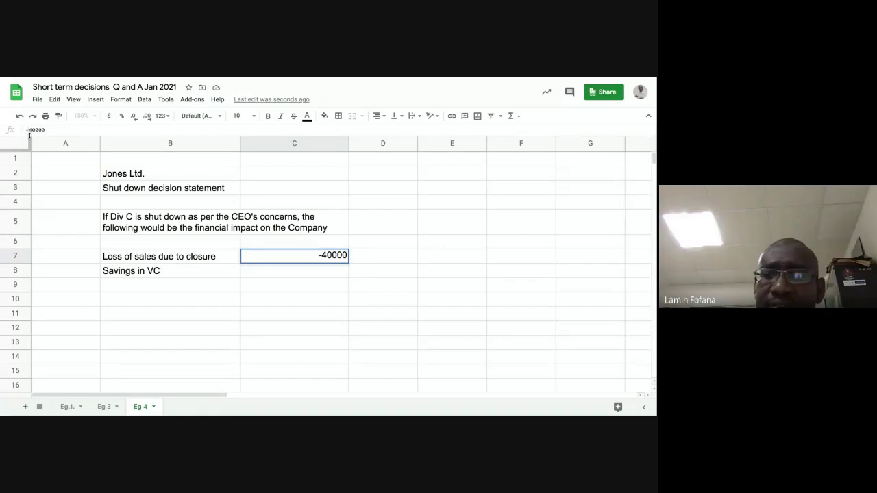
key("Return")
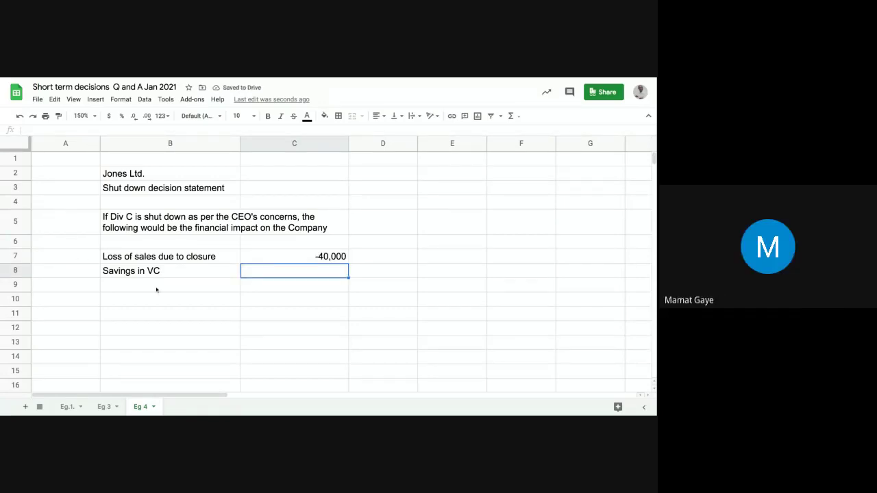
left_click(274, 258)
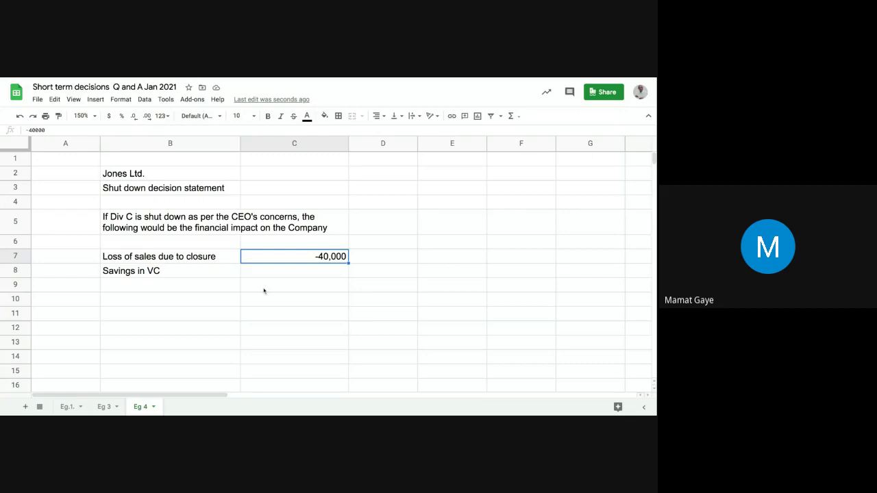
Step: Apply the Financial number format to column C
left_click(299, 143)
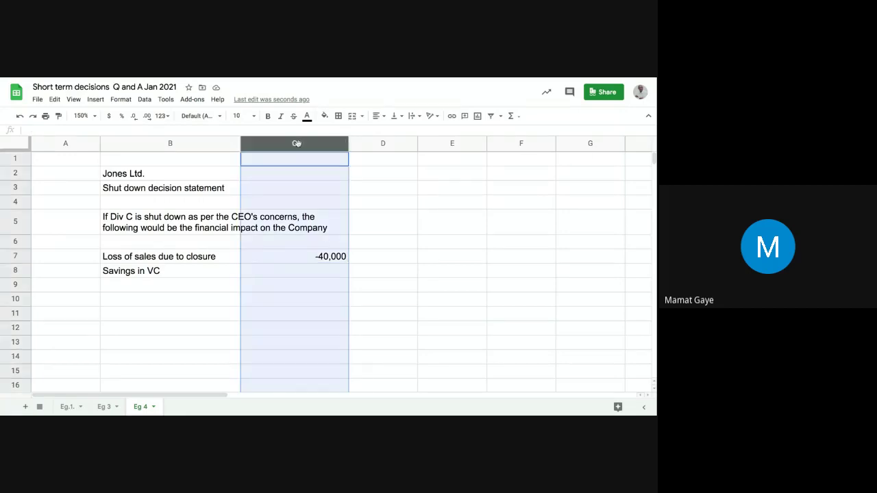
left_click(309, 257)
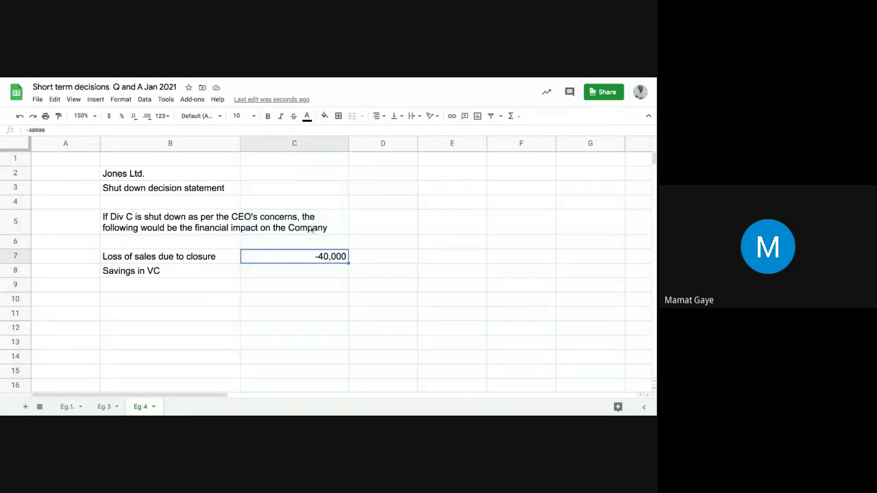
left_click(315, 145)
left_click(288, 258)
left_click(302, 143)
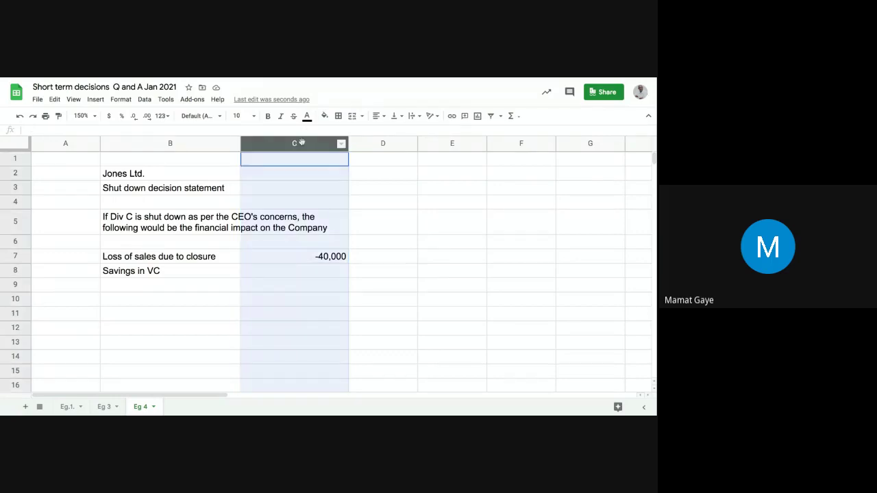
left_click(125, 100)
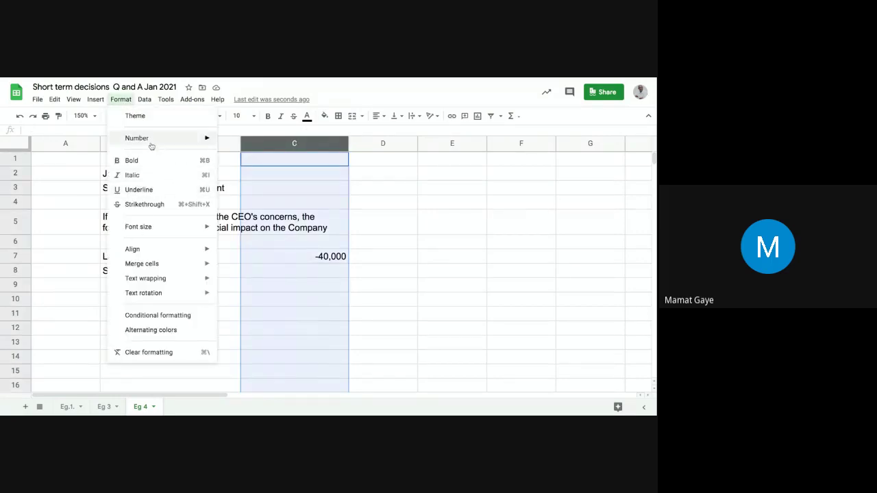
mouse_move(151, 146)
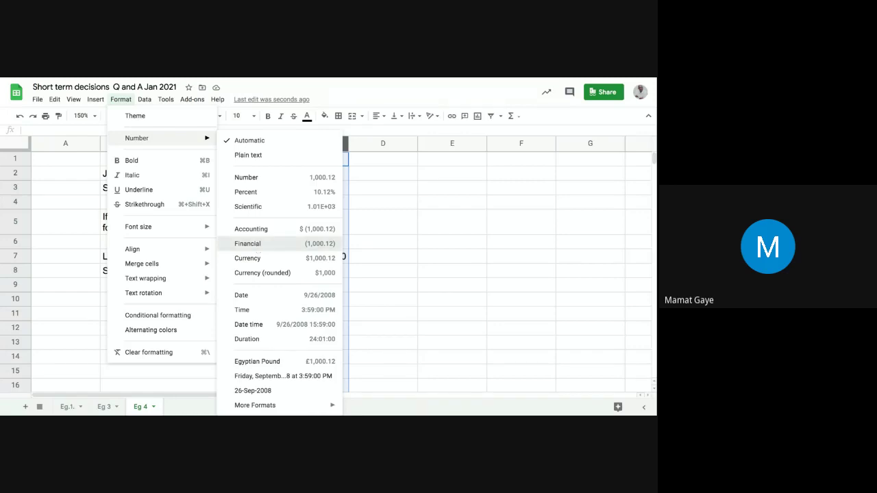
left_click(274, 243)
Step: Remove both decimal places from column C so C7 shows (40,000)
left_click(282, 259)
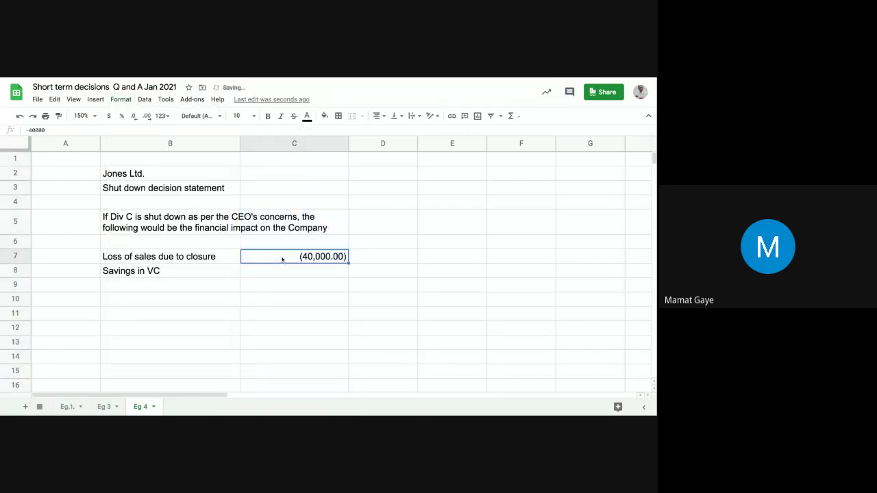
left_click(294, 145)
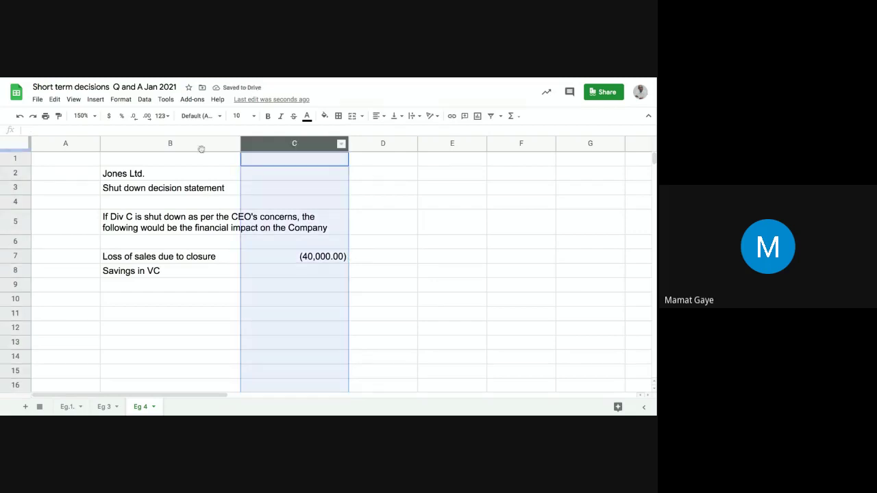
left_click(134, 116)
left_click(134, 117)
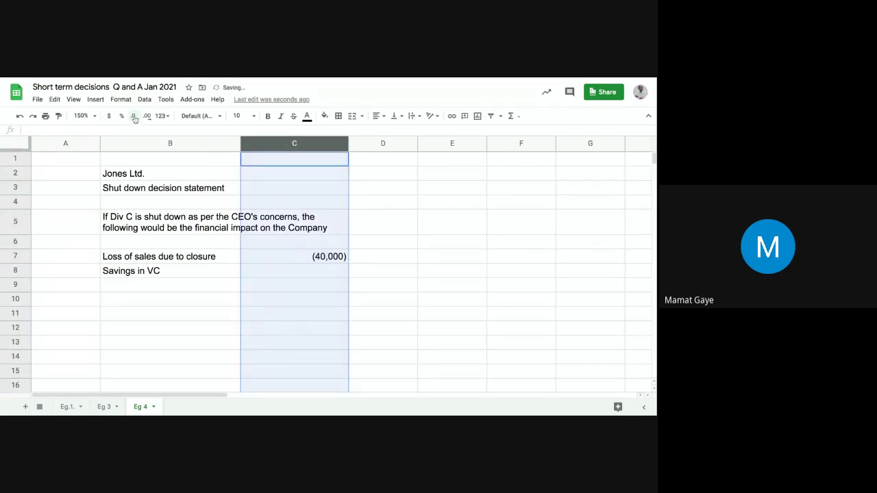
left_click(284, 260)
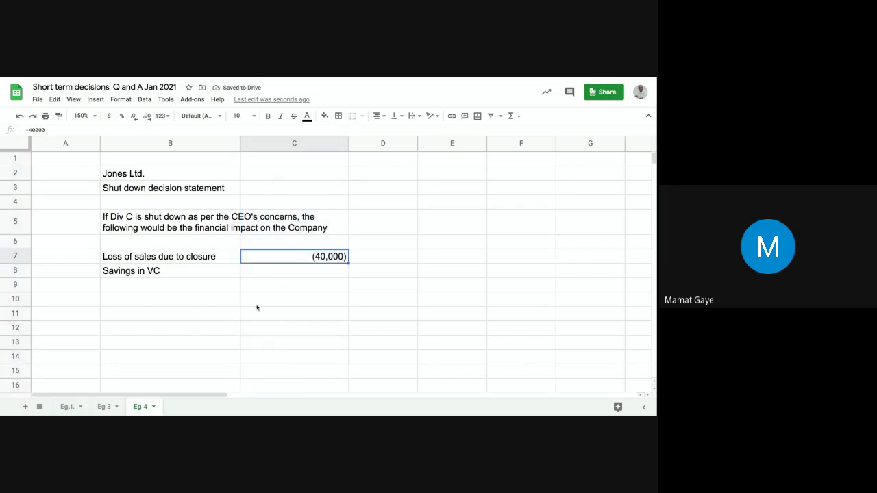
left_click(194, 259)
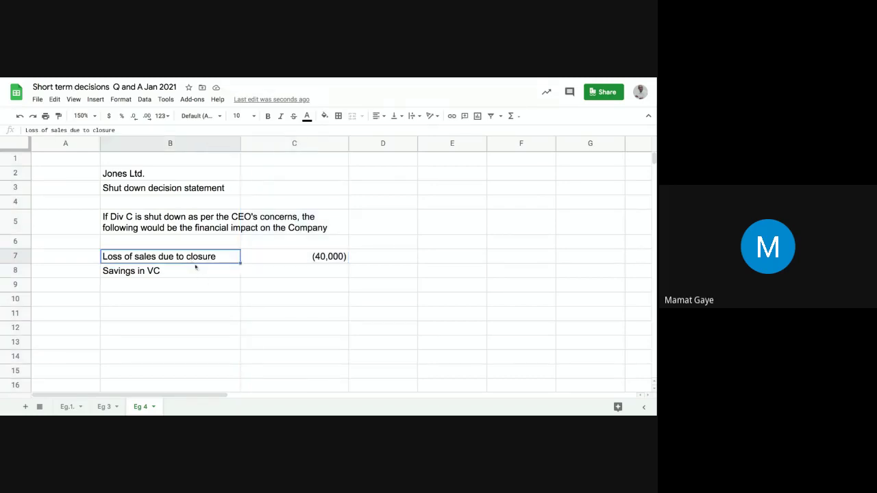
left_click(290, 261)
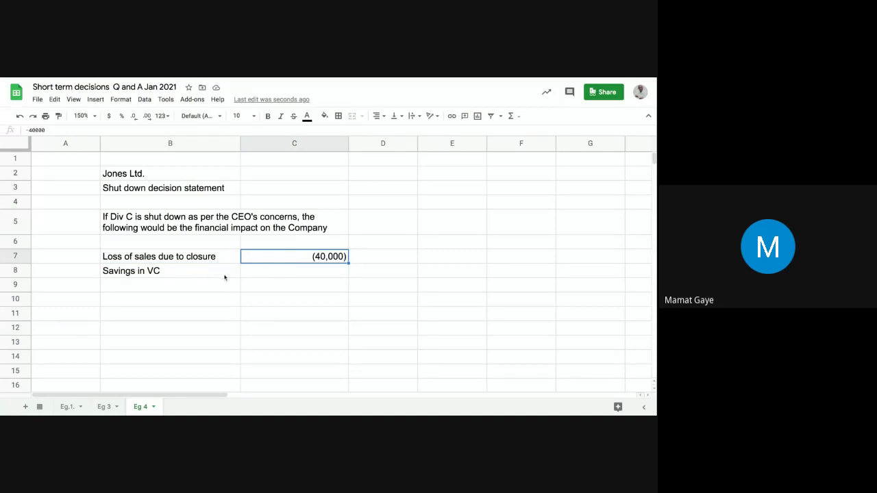
left_click(231, 277)
left_click(287, 275)
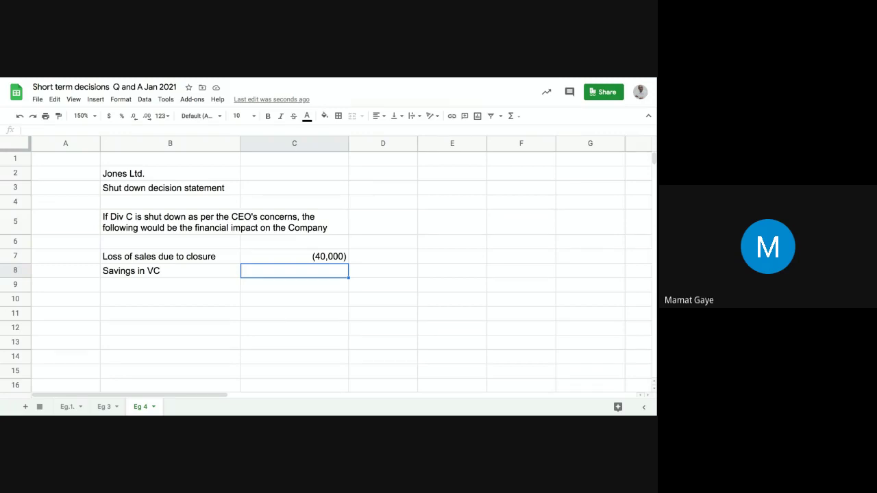
Step: Enter 30000 in C8 as the savings in VC
type("30000")
key("Return")
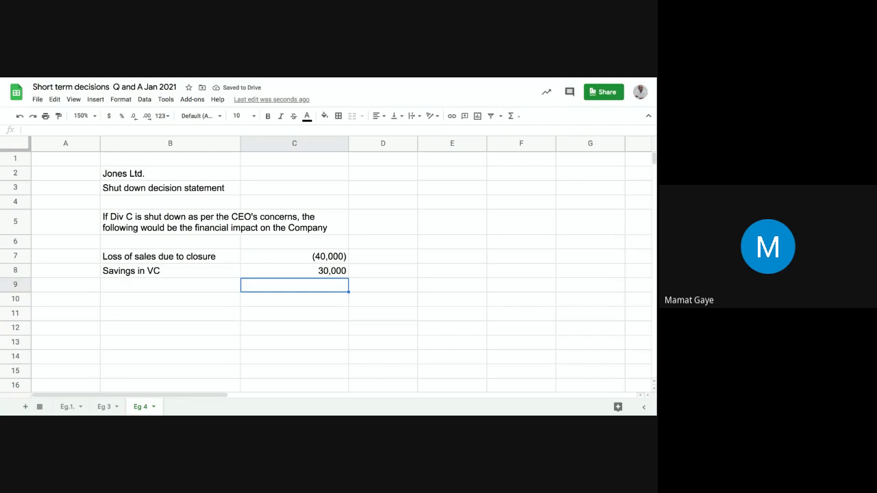
left_click(170, 285)
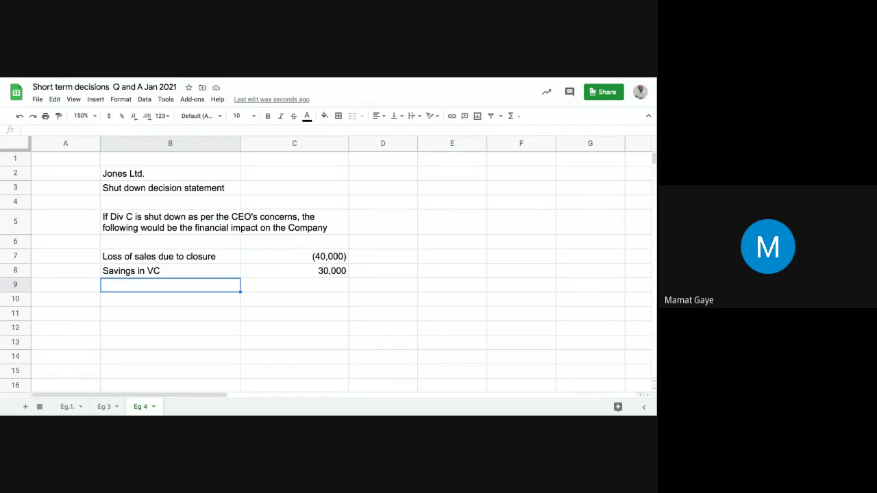
Step: Enter 'Decrease in contribution' as the row 9 label in B9, correcting typos along the way
type("C")
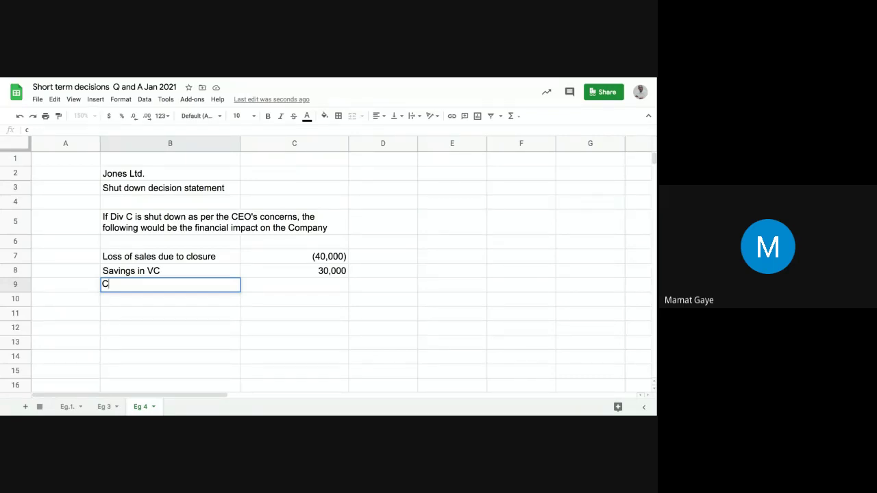
key("BackSpace")
type("DEC")
key("BackSpace")
key("BackSpace")
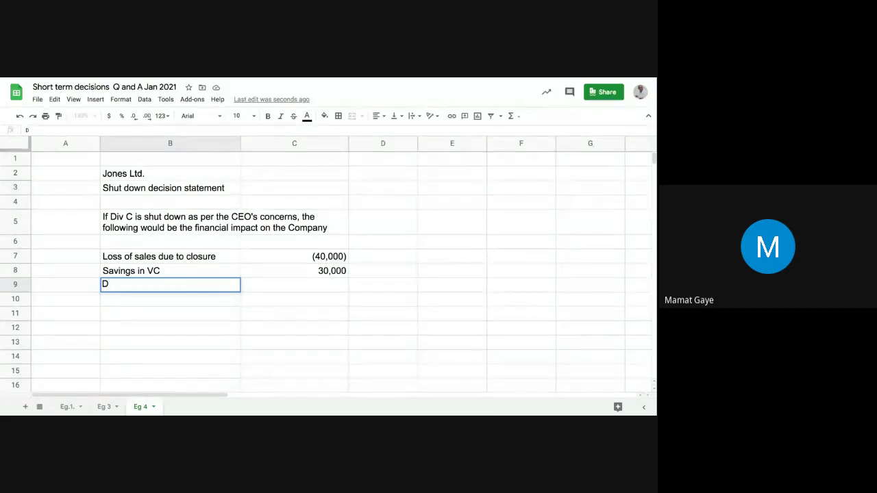
type("e")
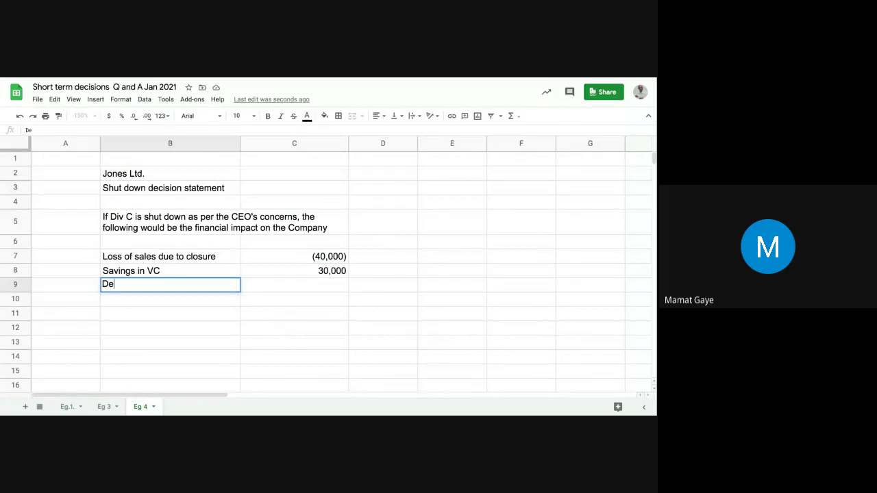
type("crease in cont")
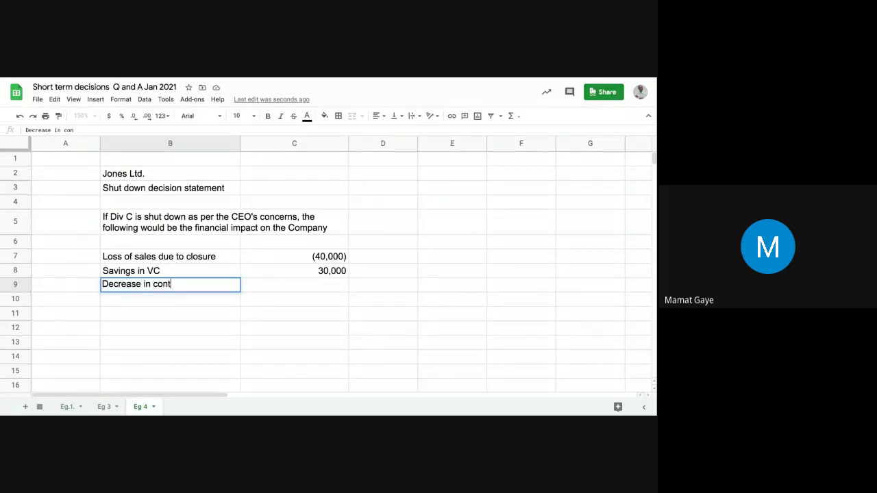
type("ribution")
key("Tab")
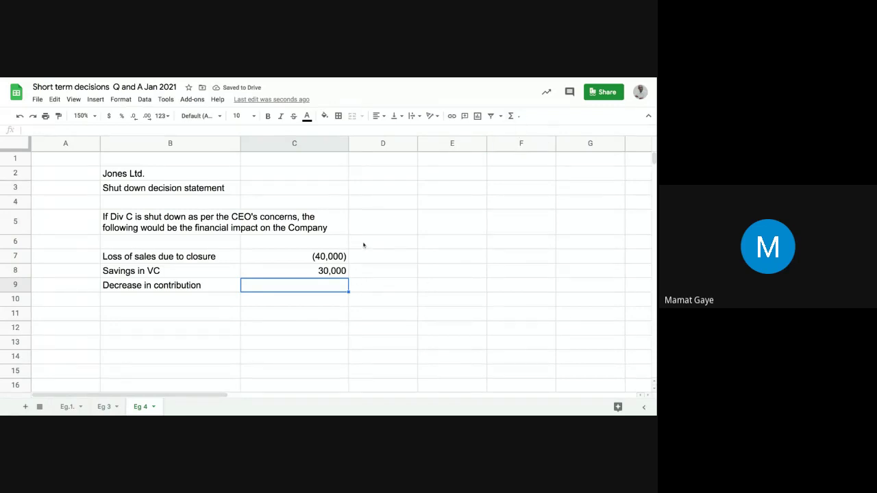
Step: Enter =SUM(C7:C8) in C9 so the decrease in contribution shows (10,000)
left_click(518, 118)
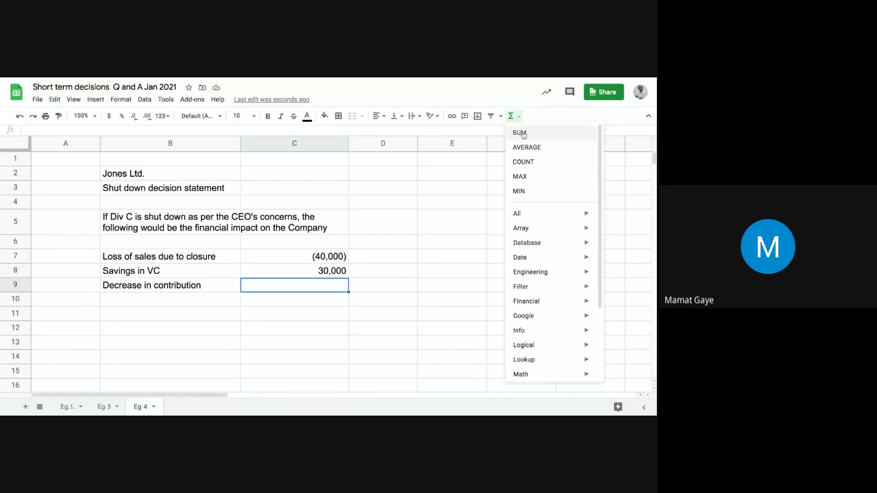
left_click(381, 285)
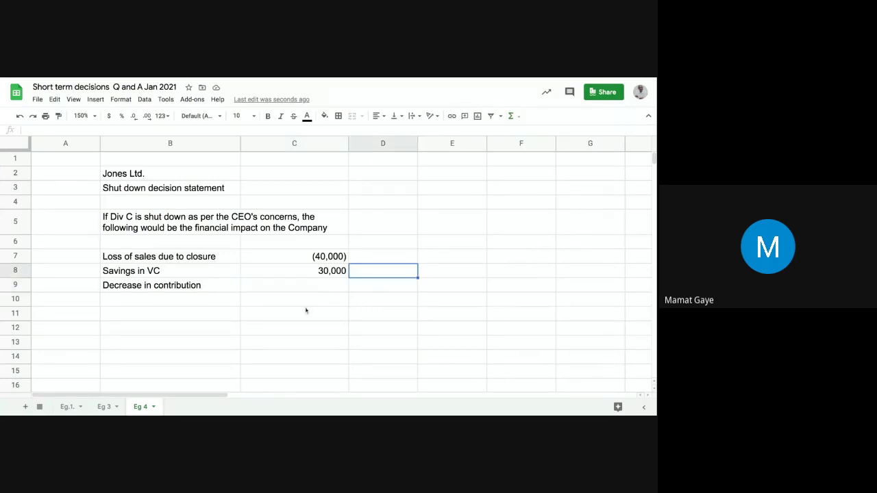
left_click_drag(307, 311, 312, 288)
left_click(312, 287)
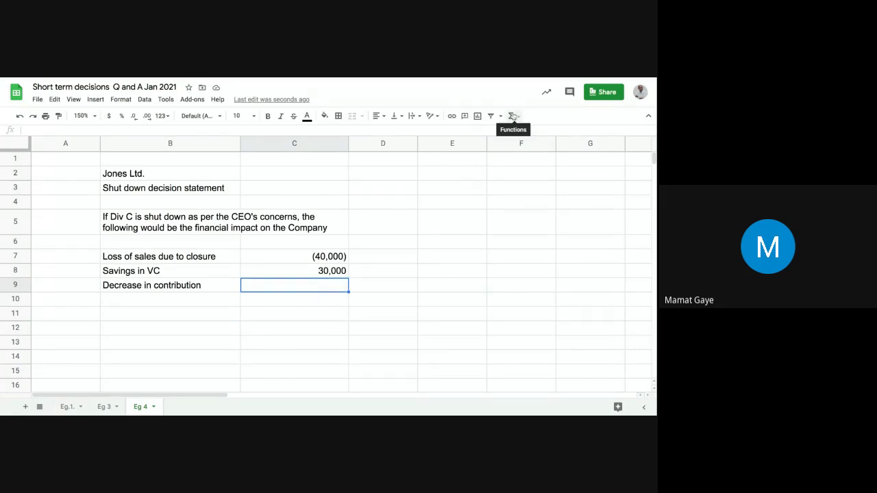
left_click(512, 117)
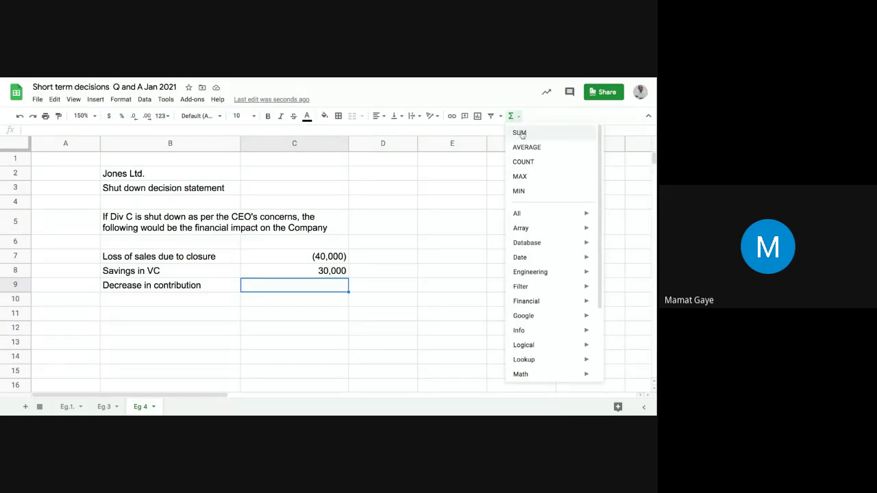
left_click(520, 133)
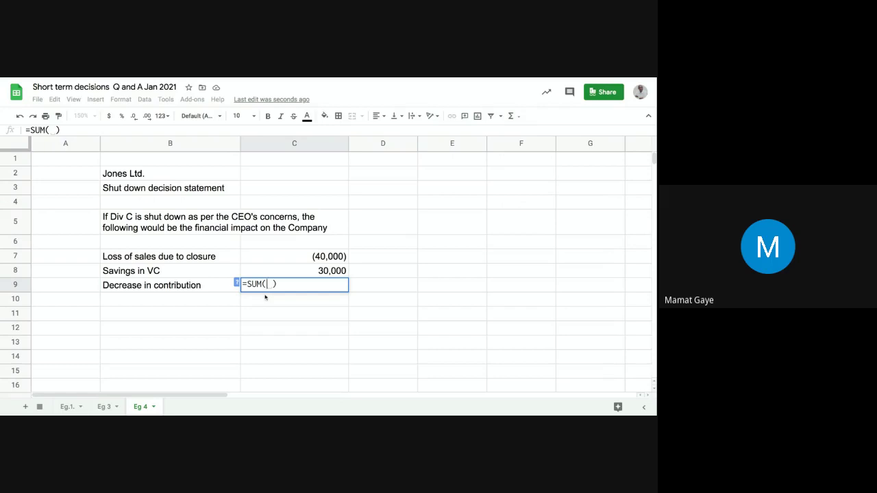
left_click_drag(310, 258, 312, 270)
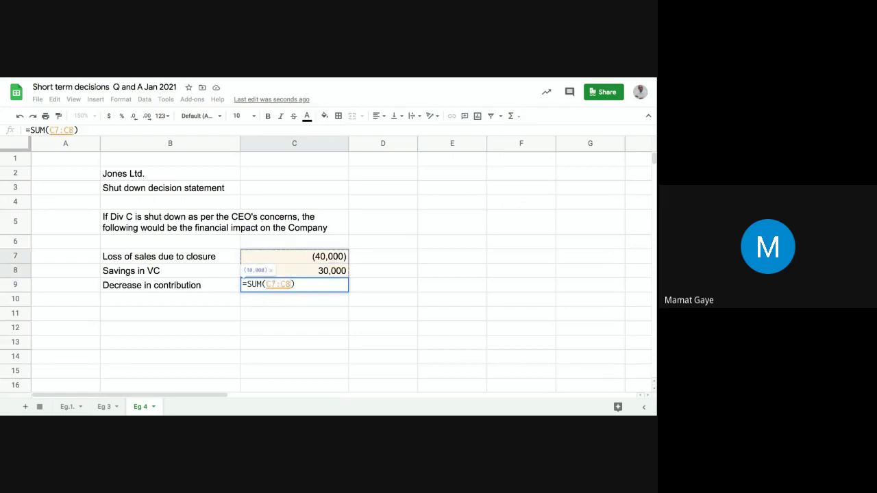
key("Return")
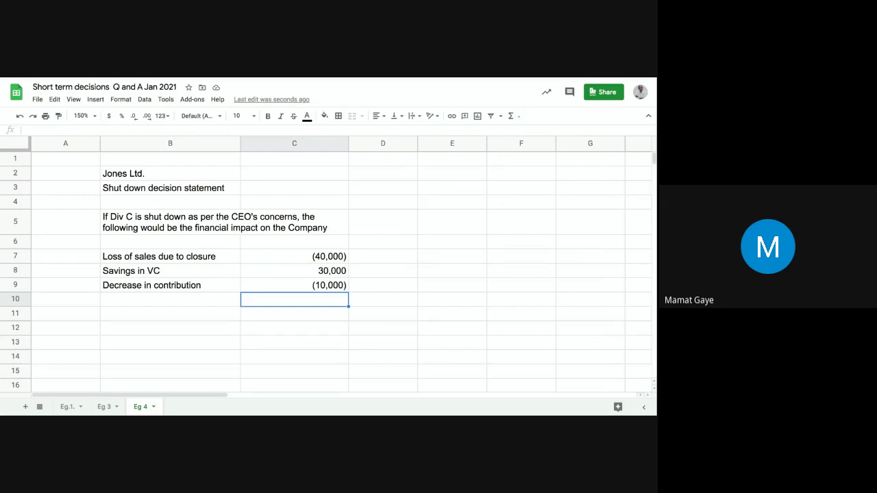
left_click(199, 305)
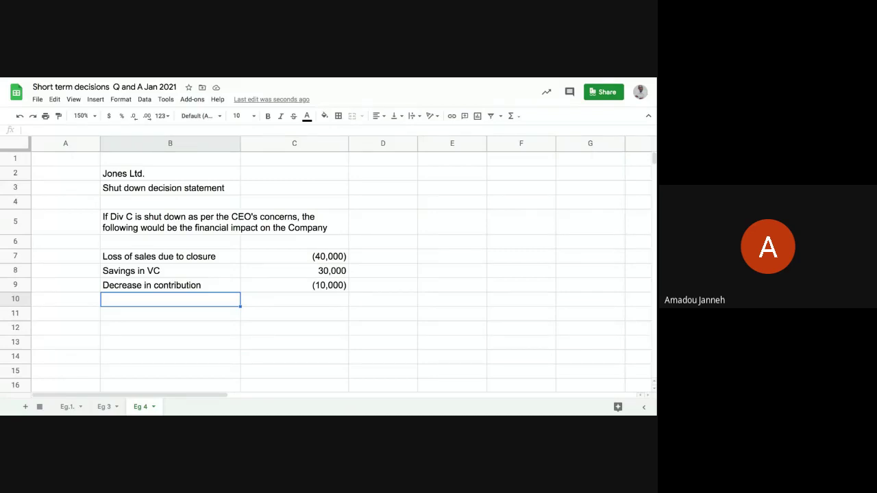
Step: Enter the label 'Savings in Specific FC.' in B10
type("SA")
key("BackSpace")
key("BackSpace")
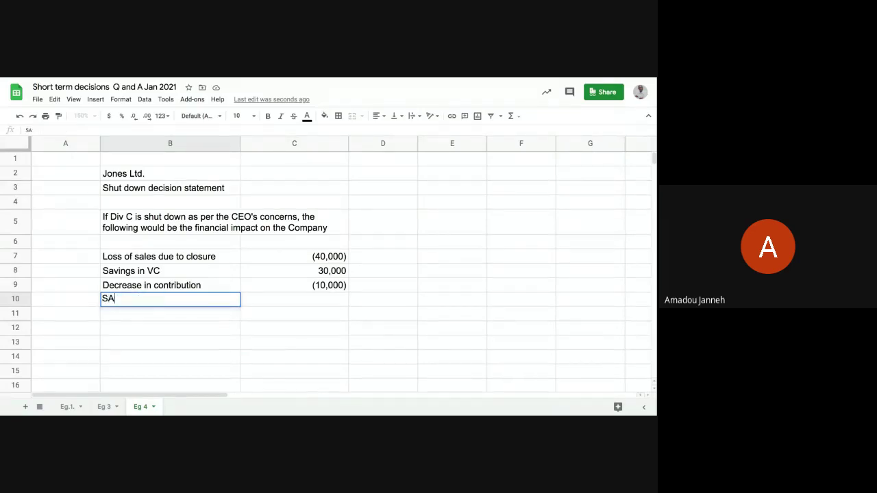
type("avings in ")
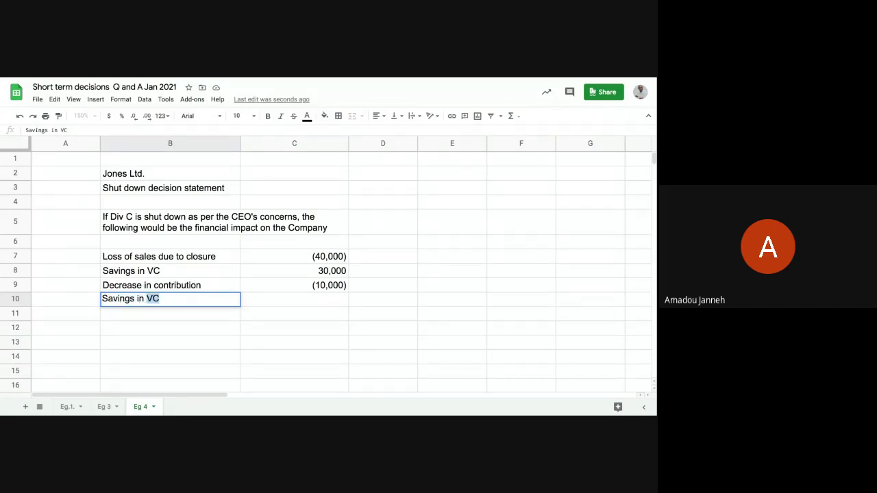
type("Specific FC")
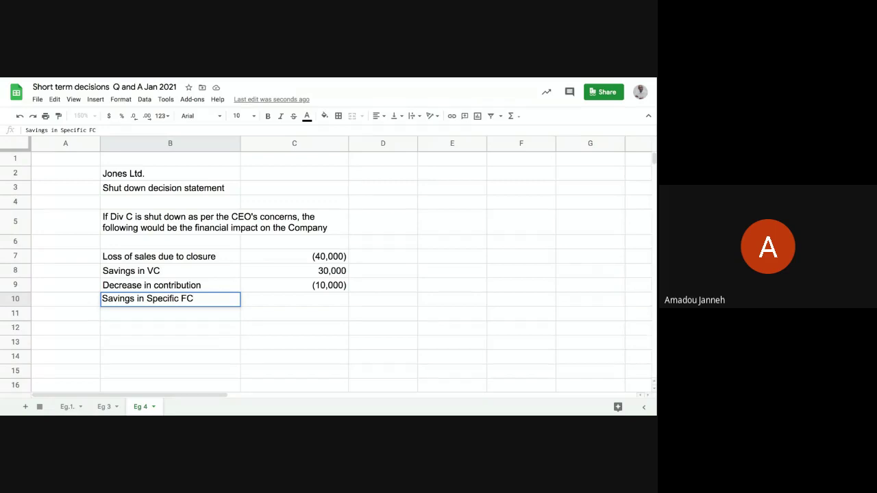
type(".")
key("Return")
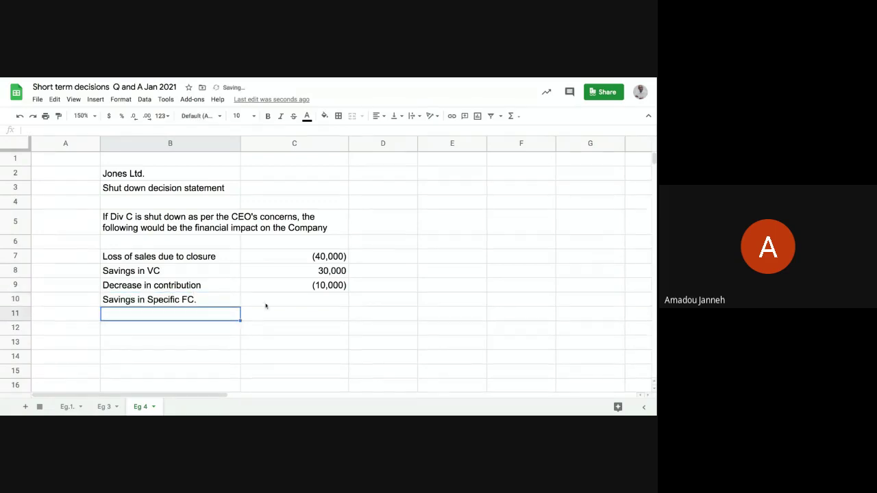
Step: Enter =20000*.4 in C10 to give the 8,000 specific fixed-cost saving
left_click(305, 303)
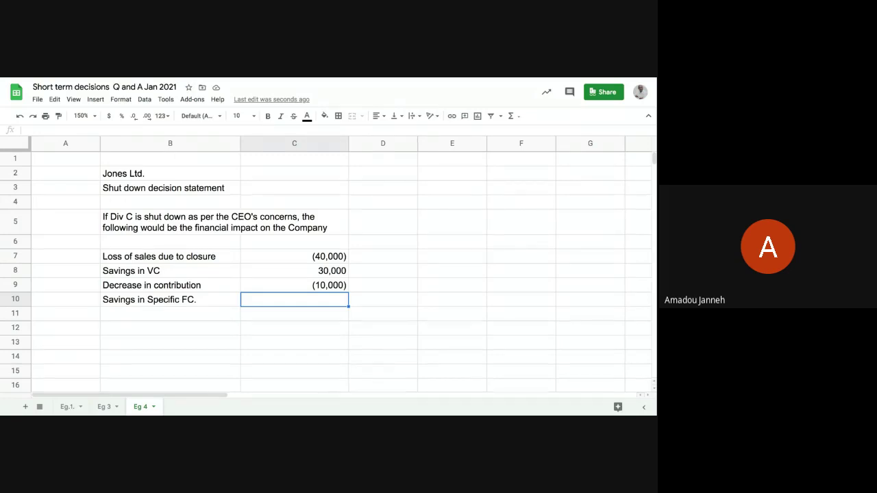
type("=23")
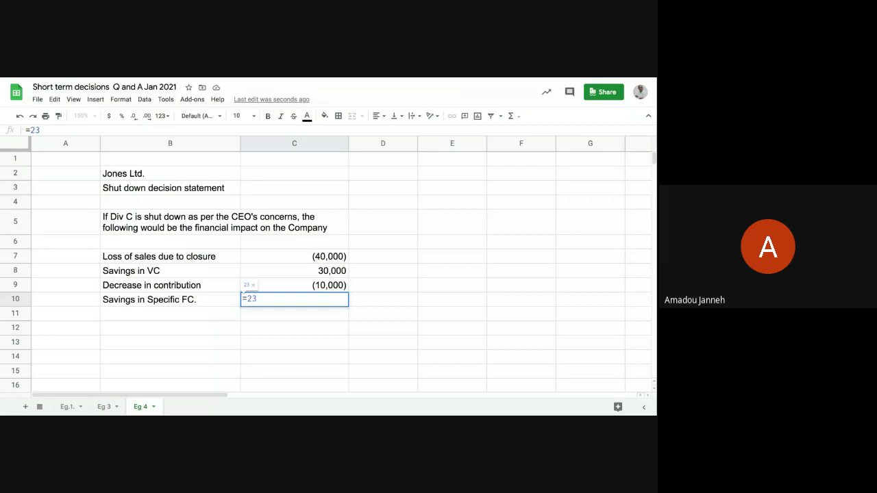
key("BackSpace")
type("0000")
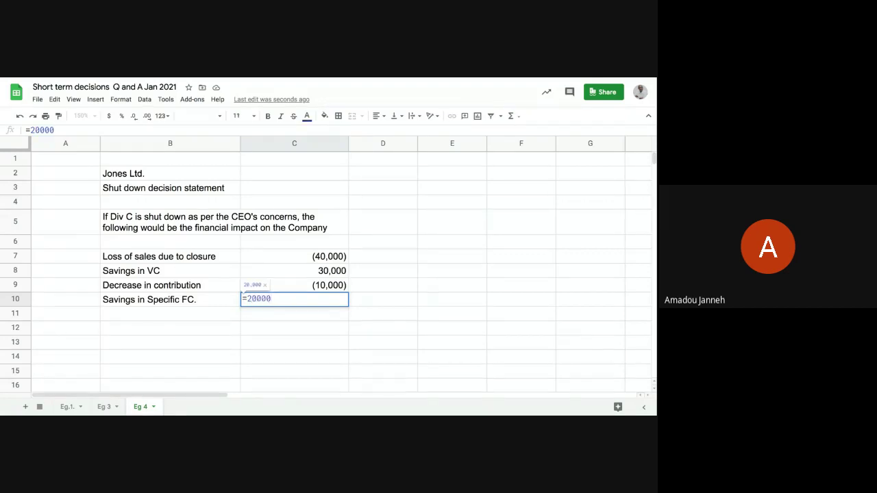
type("*.4")
key("Return")
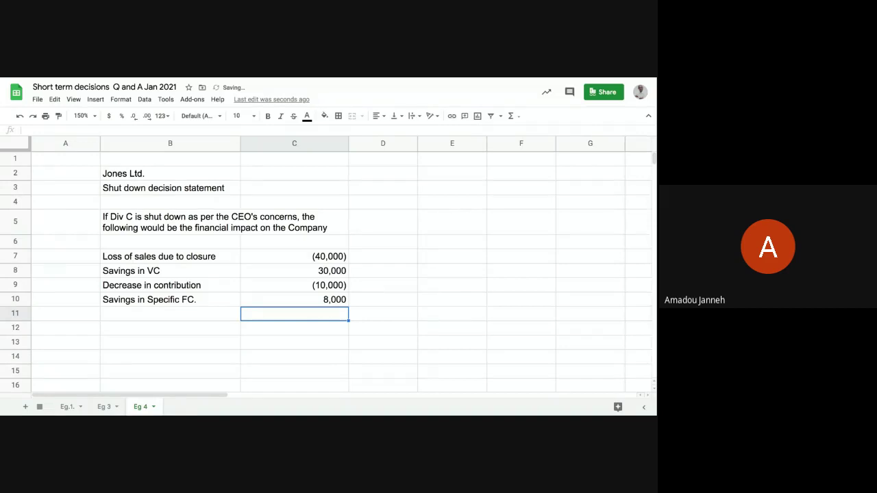
left_click(295, 299)
left_click(295, 285)
left_click(294, 300)
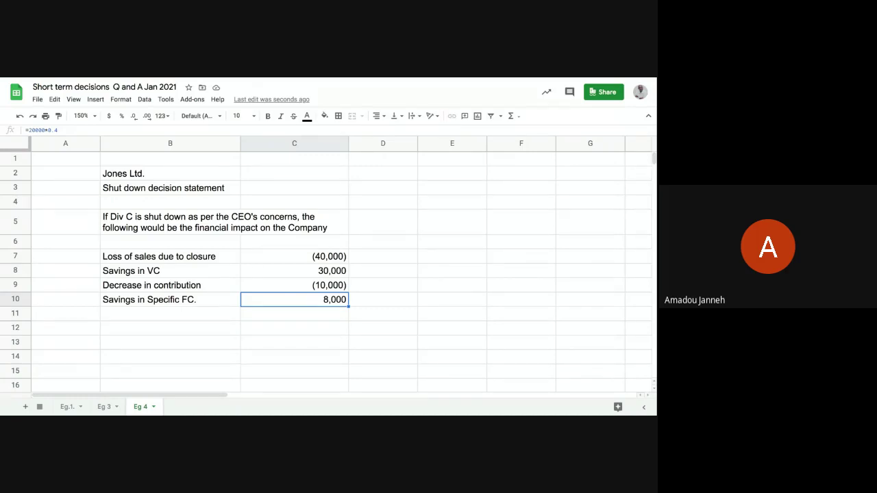
left_click(294, 313)
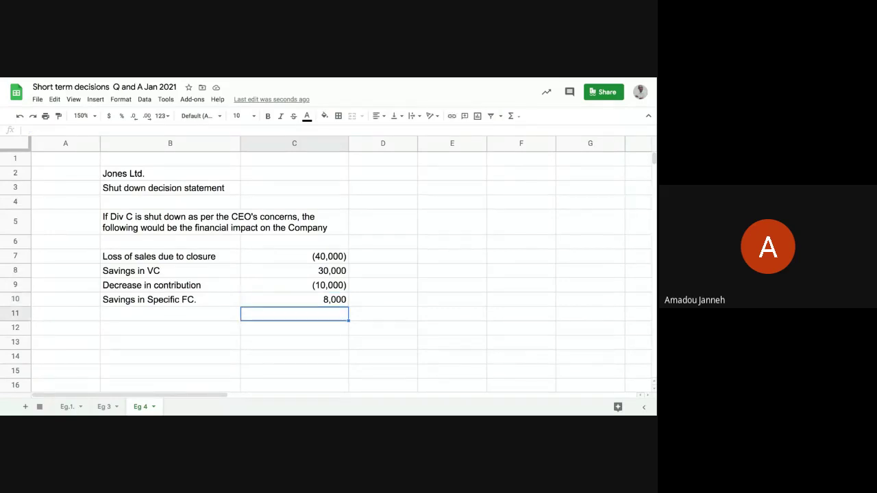
left_click(293, 328)
left_click(170, 327)
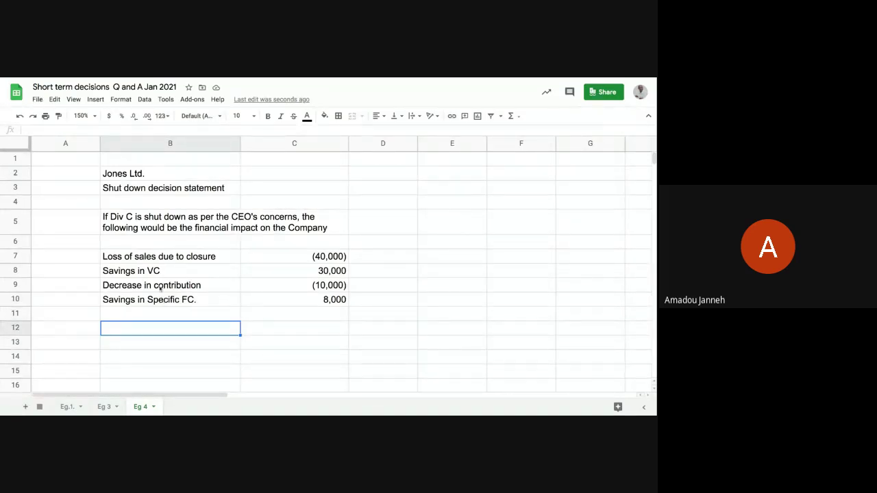
left_click(313, 290)
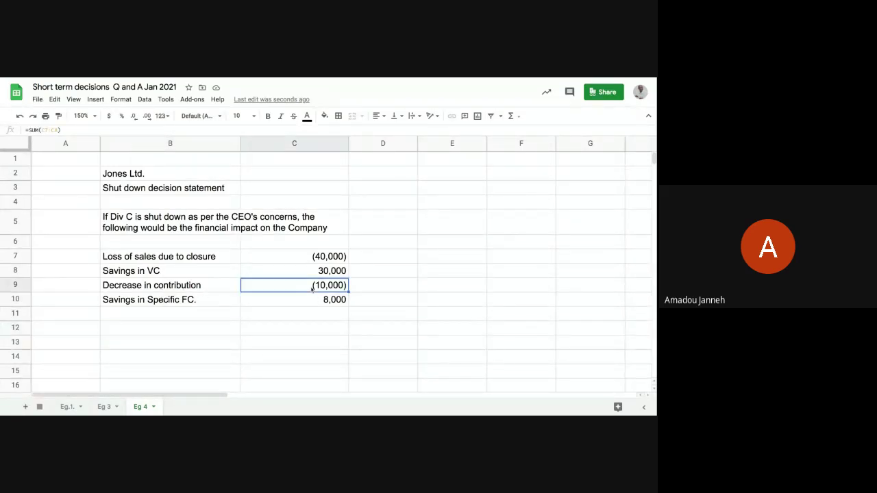
left_click(295, 301)
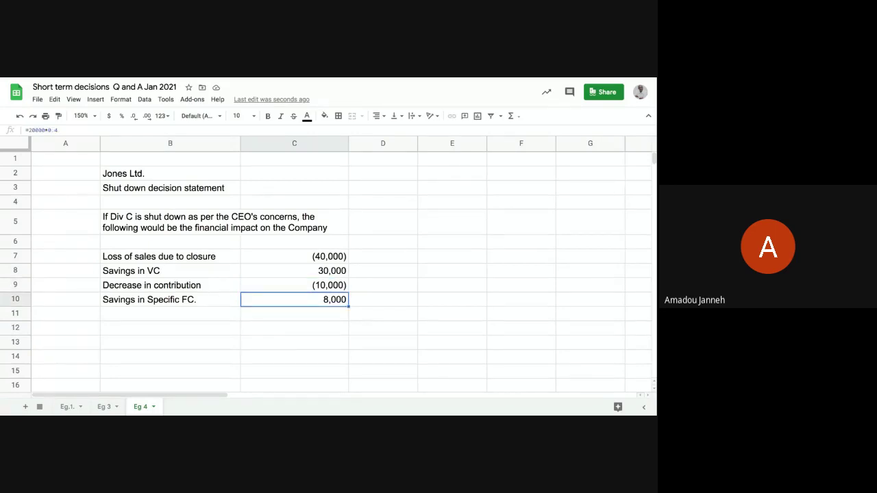
left_click(209, 330)
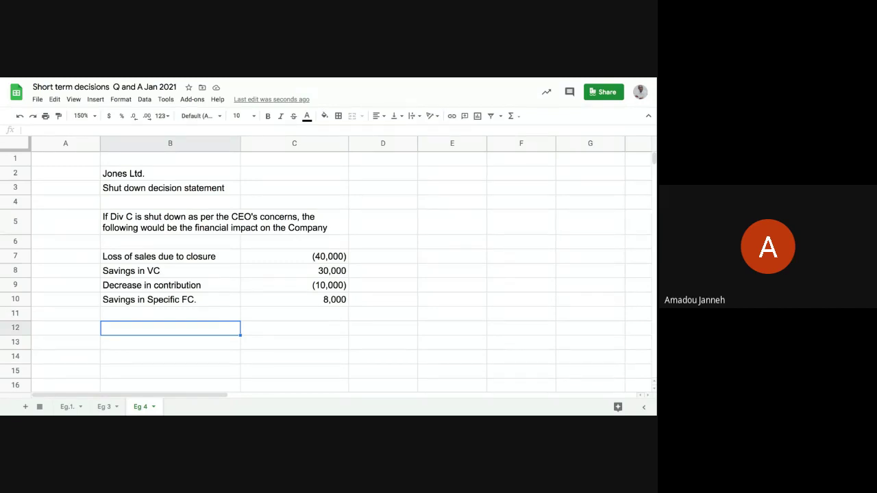
left_click(212, 304)
left_click(285, 287)
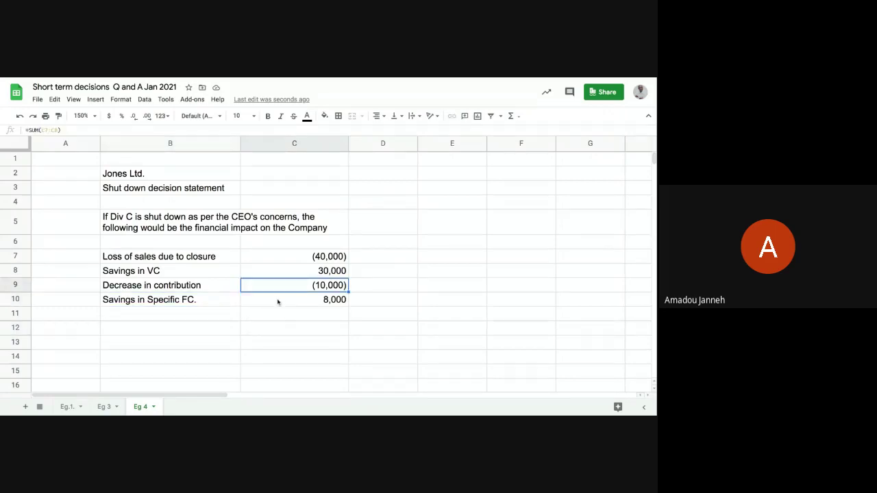
left_click(279, 302)
left_click(272, 284)
left_click(167, 319)
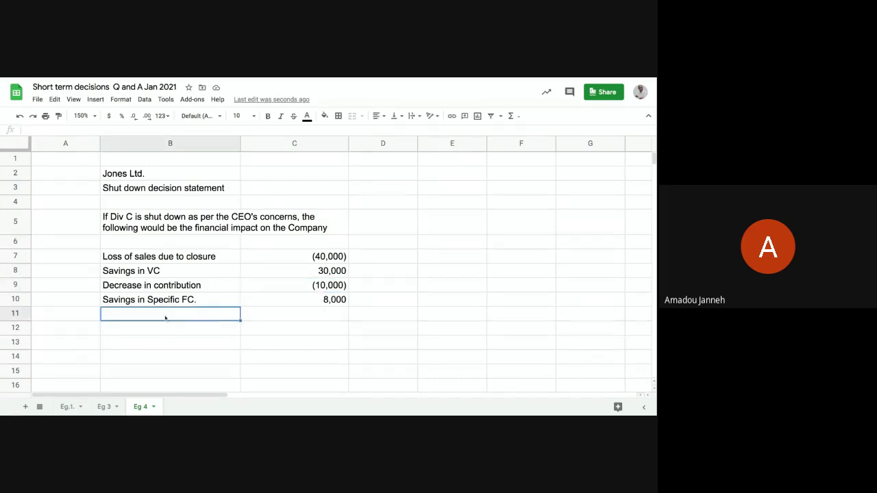
left_click(171, 331)
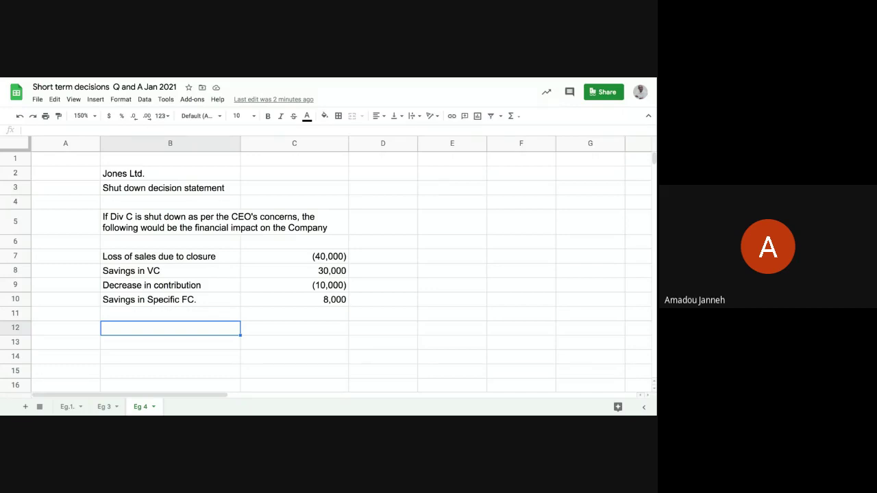
left_click(284, 287)
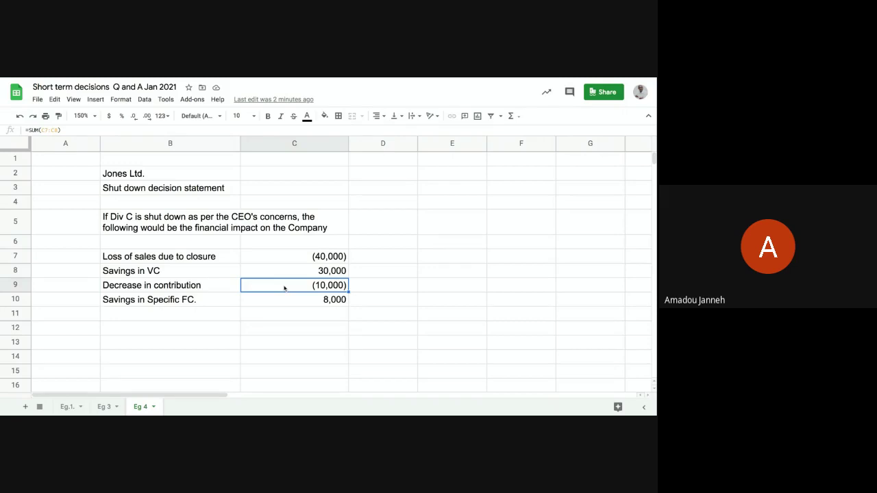
left_click(268, 302)
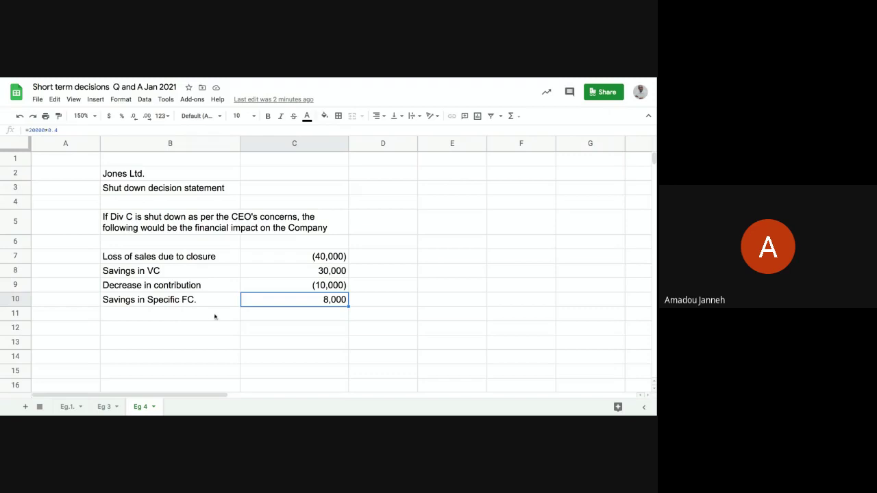
left_click(196, 331)
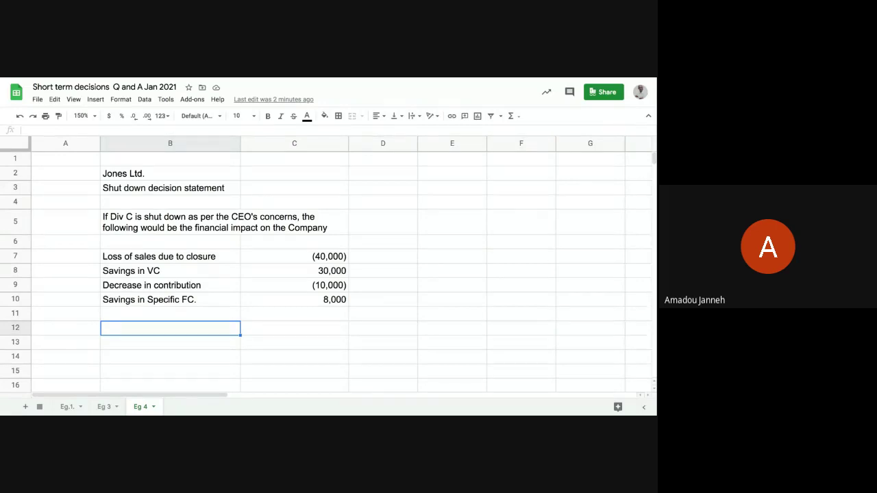
Step: Label row 12 'Fall in Co.'s profit' and set C12 to =C9+C10, giving (2,000)
type("Fall ")
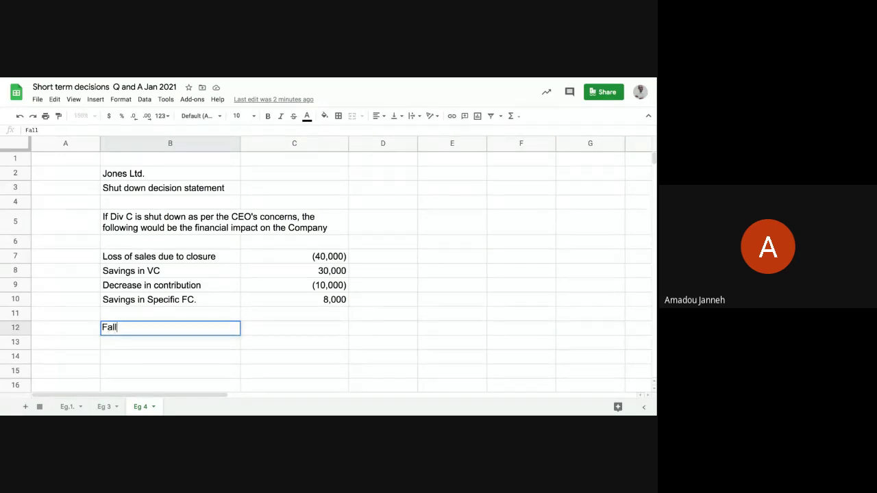
type("in Co.'s profit")
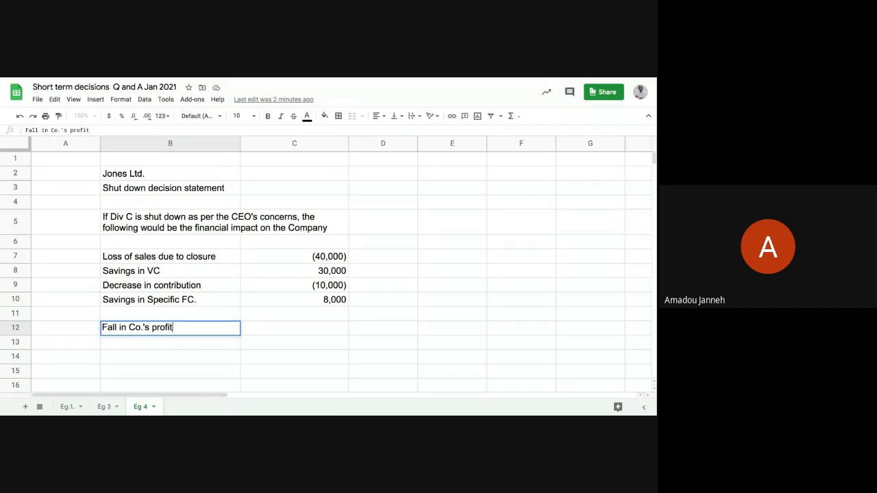
left_click(294, 327)
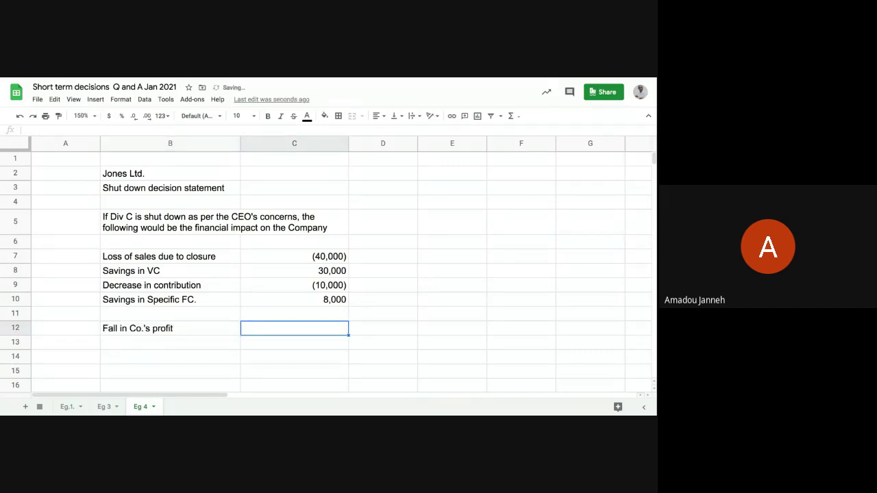
type("=")
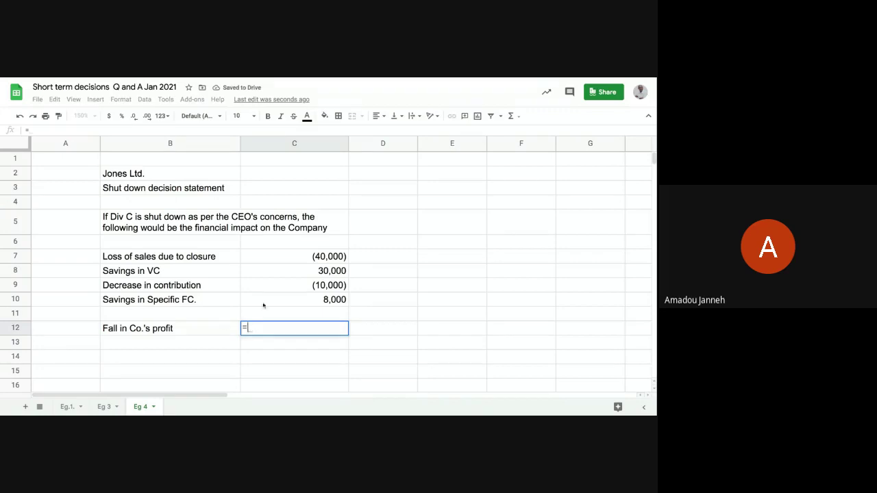
left_click(283, 287)
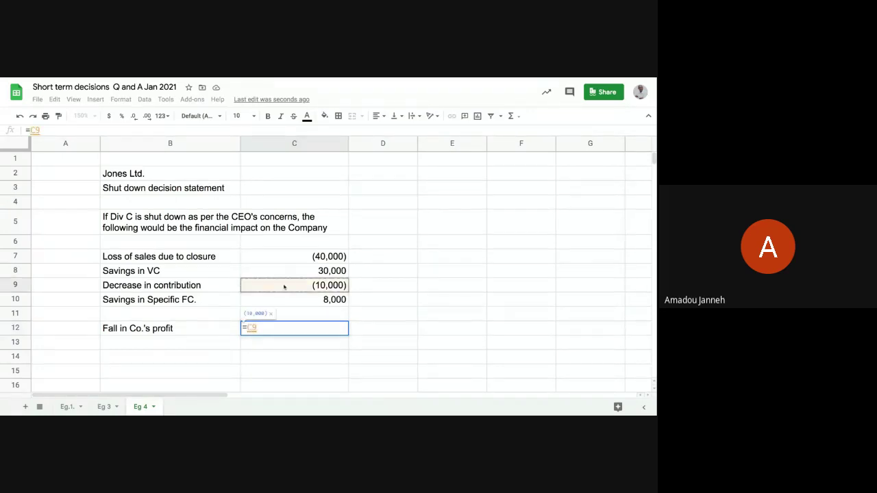
type("+")
left_click(299, 302)
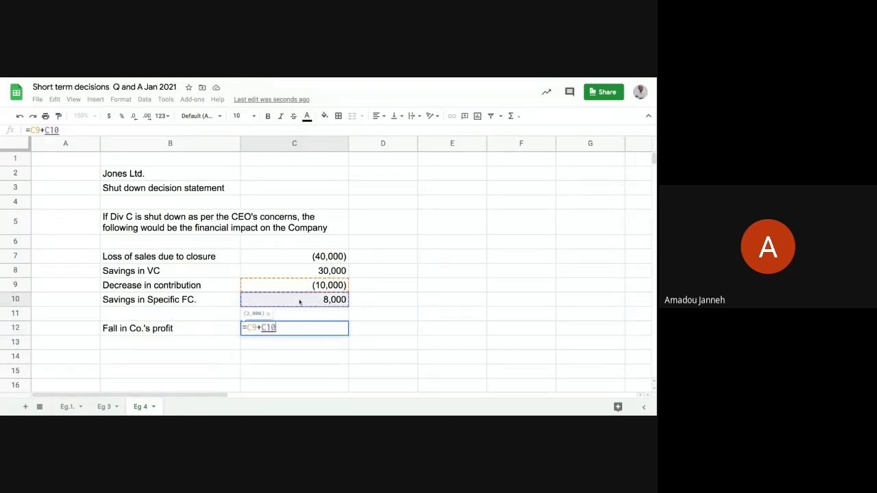
key("Return")
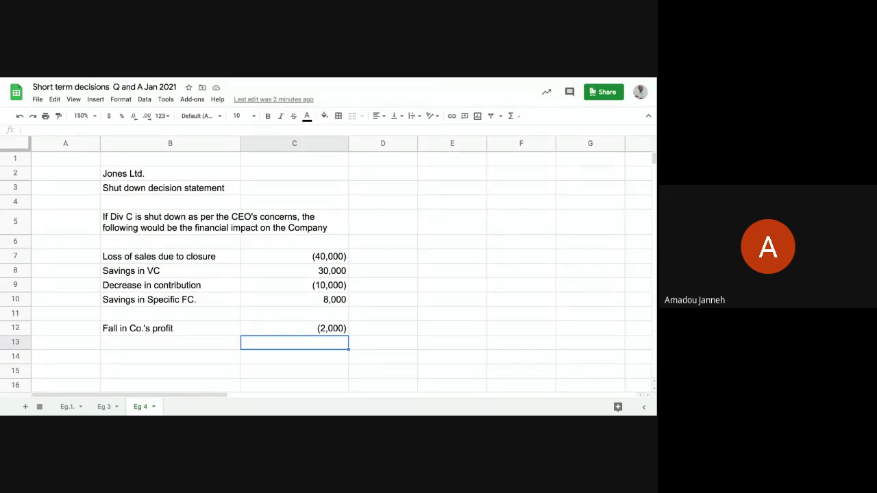
left_click(391, 179)
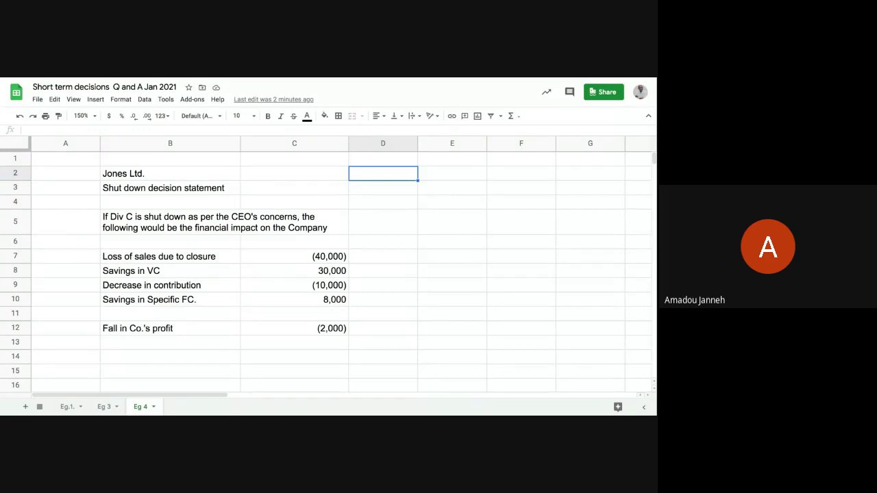
left_click(377, 192)
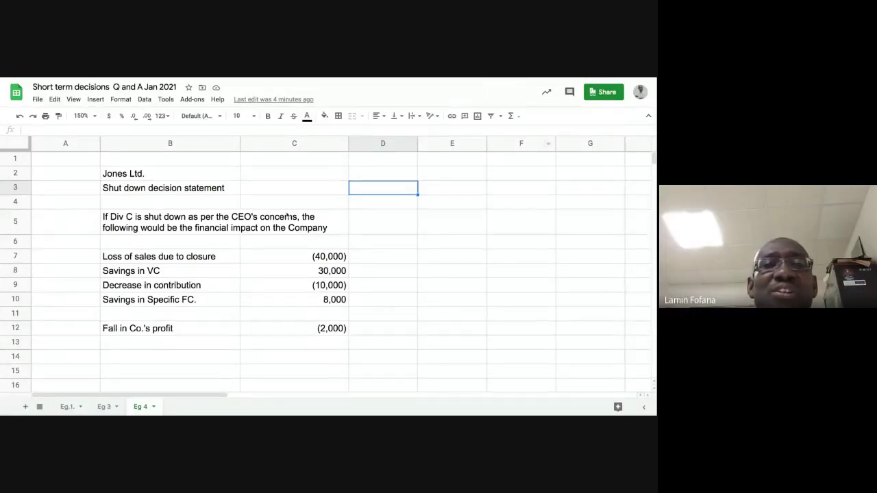
left_click(255, 229)
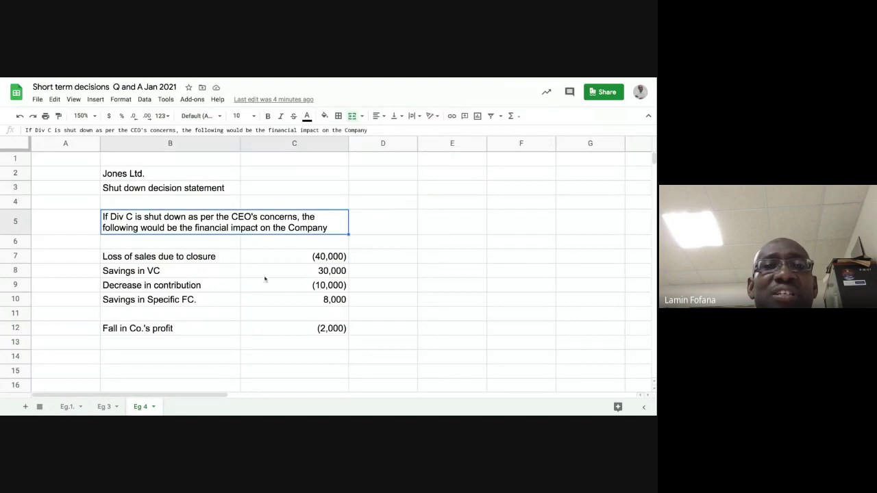
left_click(299, 326)
left_click(274, 227)
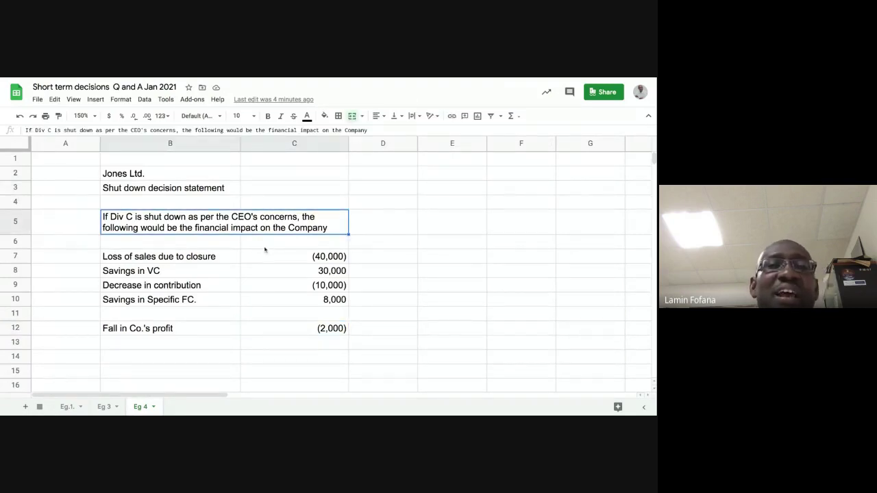
left_click(249, 248)
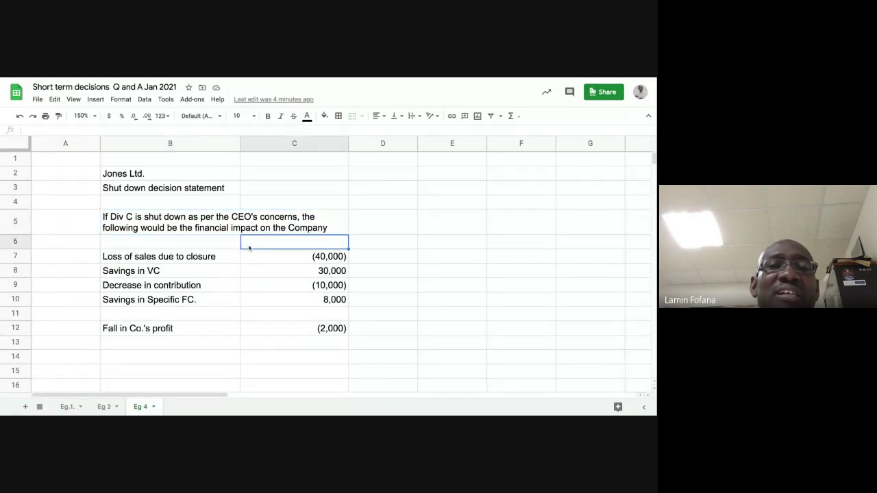
left_click(299, 329)
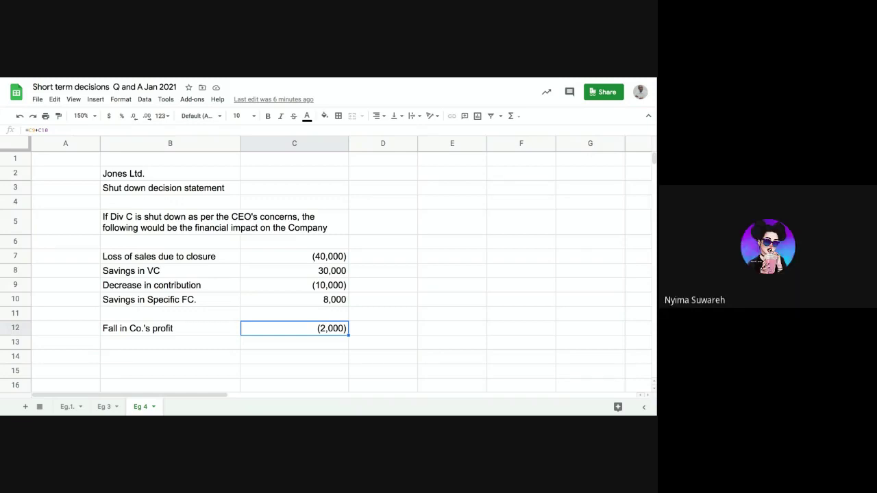
left_click(287, 257)
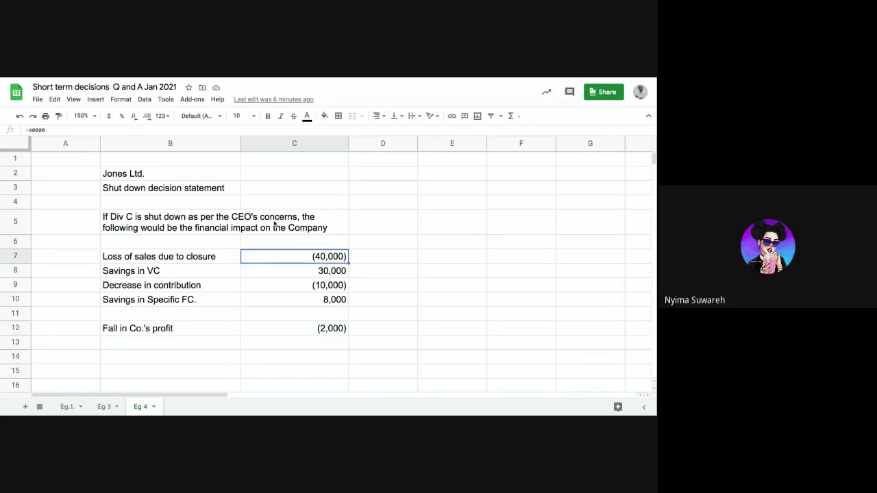
left_click(276, 225)
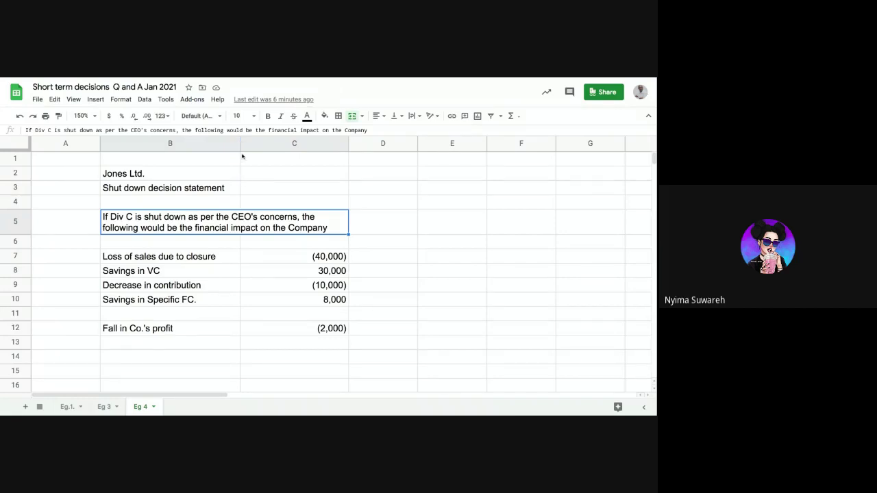
Step: Widen column B so the B5 sentence's first line ends at 'the following'
left_click_drag(239, 143, 253, 143)
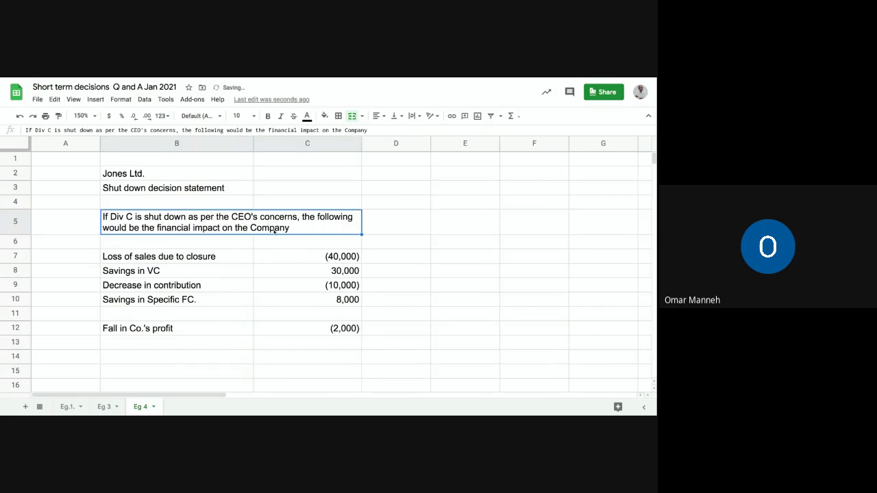
left_click(239, 189)
left_click(197, 176)
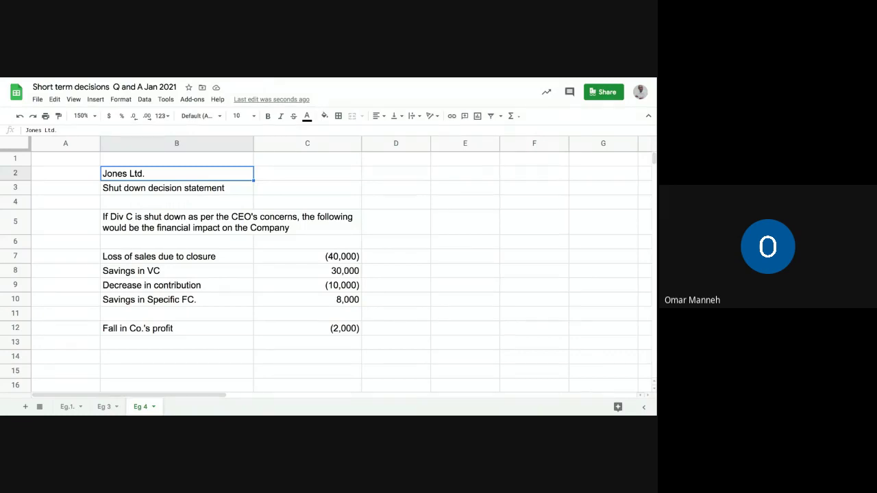
key("Down")
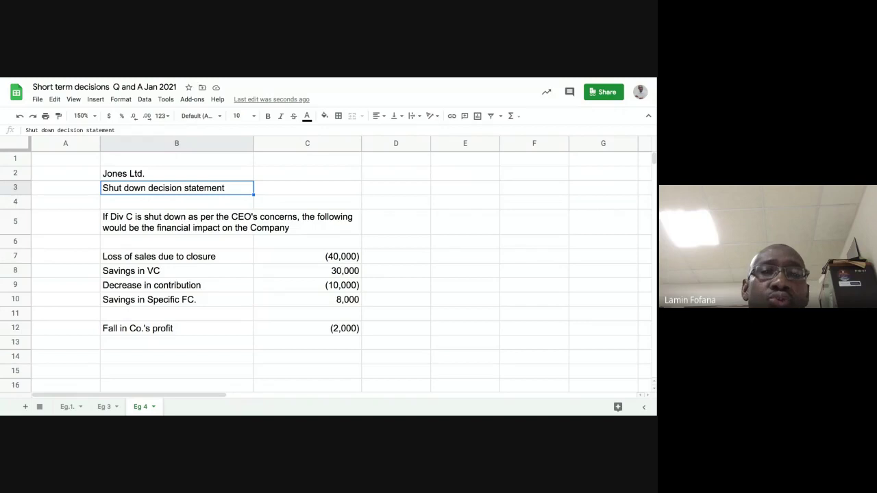
left_click(297, 258)
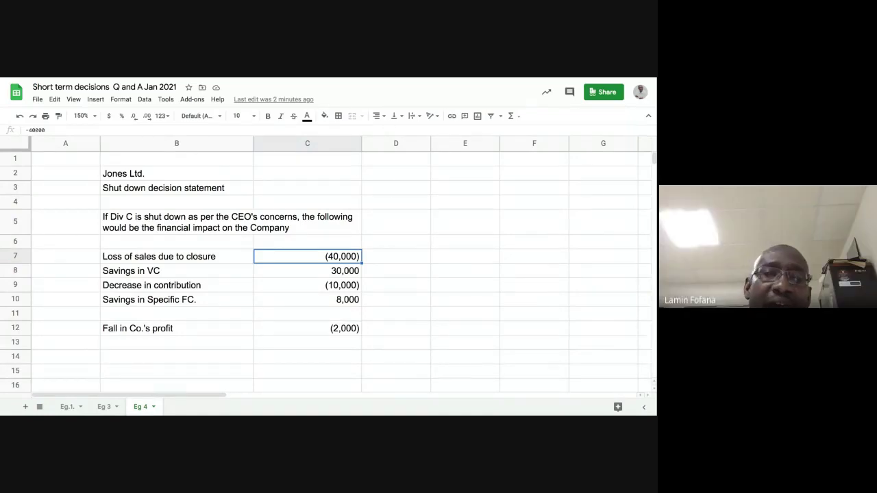
left_click(293, 275)
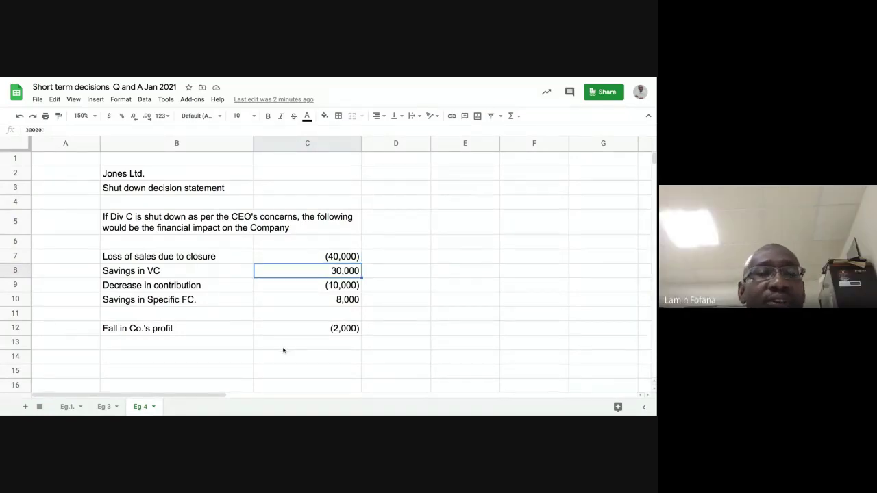
left_click(294, 304)
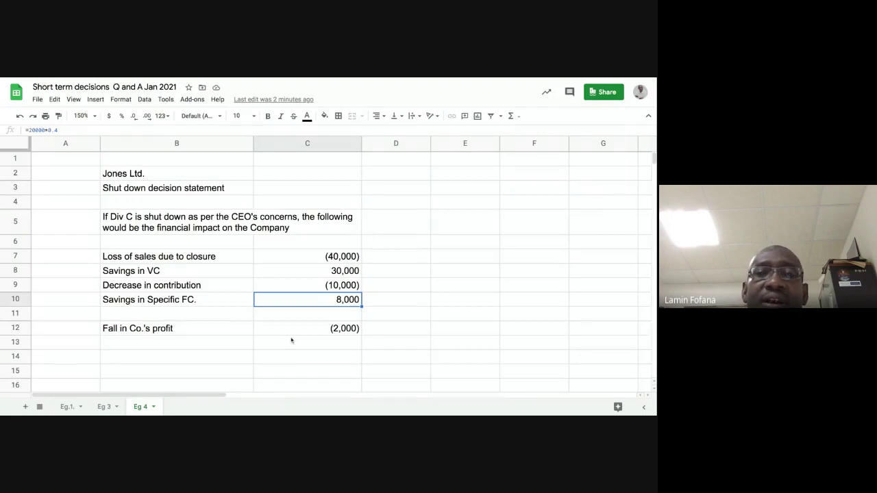
left_click(316, 274)
left_click(318, 300)
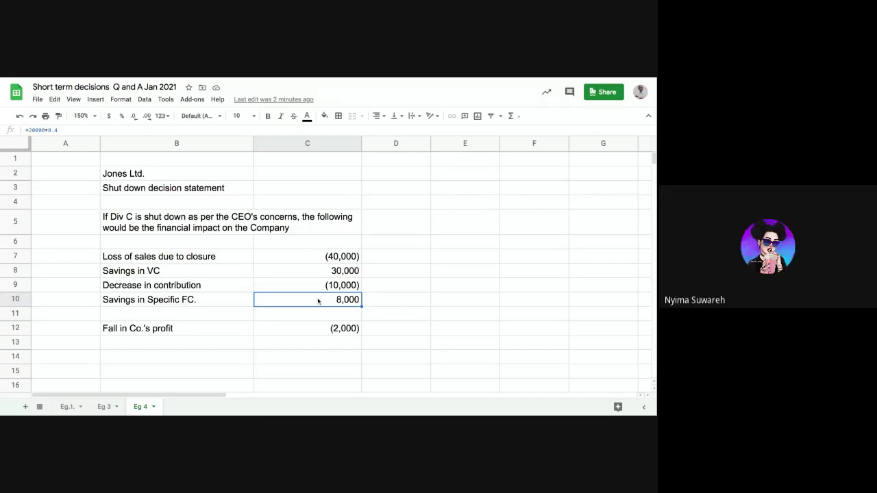
left_click(306, 258)
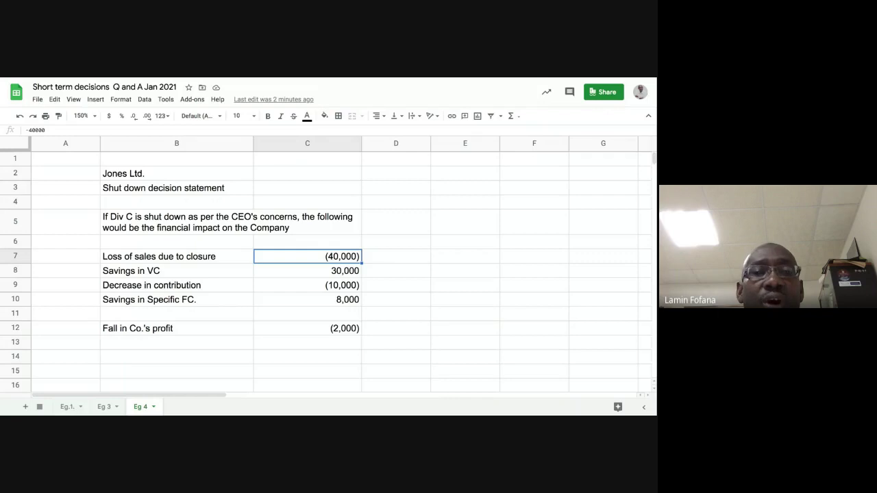
left_click(315, 332)
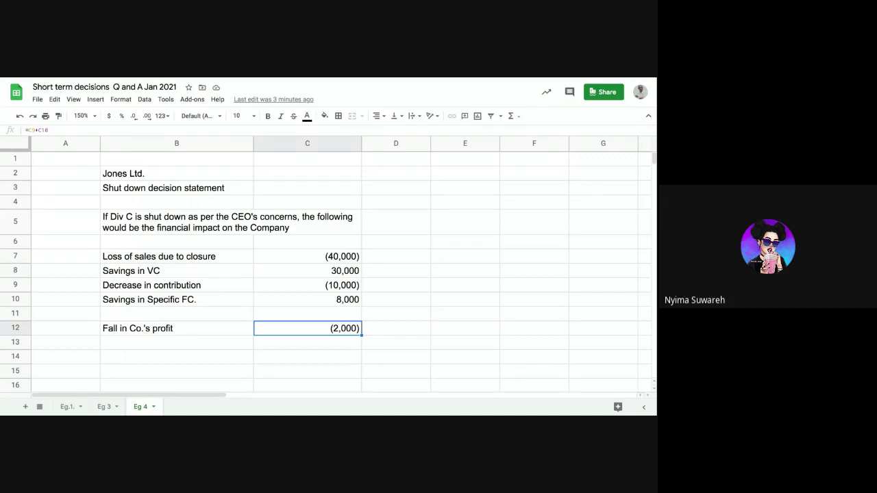
left_click(156, 355)
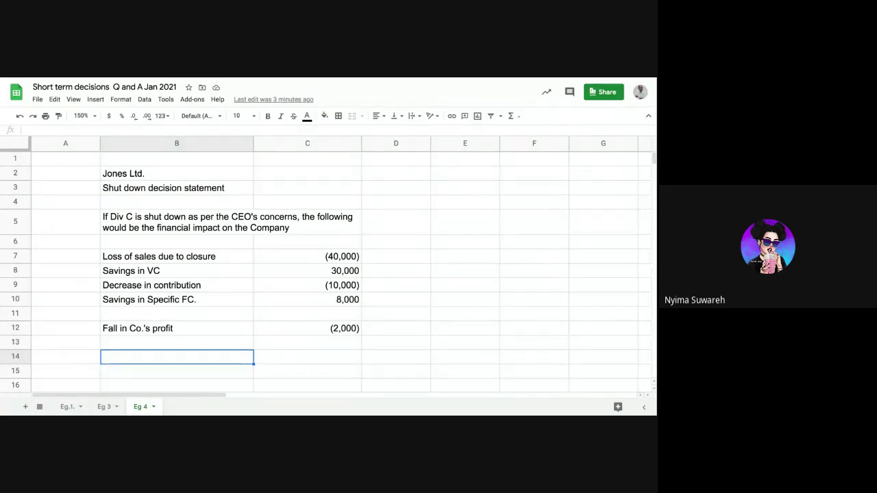
Step: Enter 'Decision:' in cell B14
type("De")
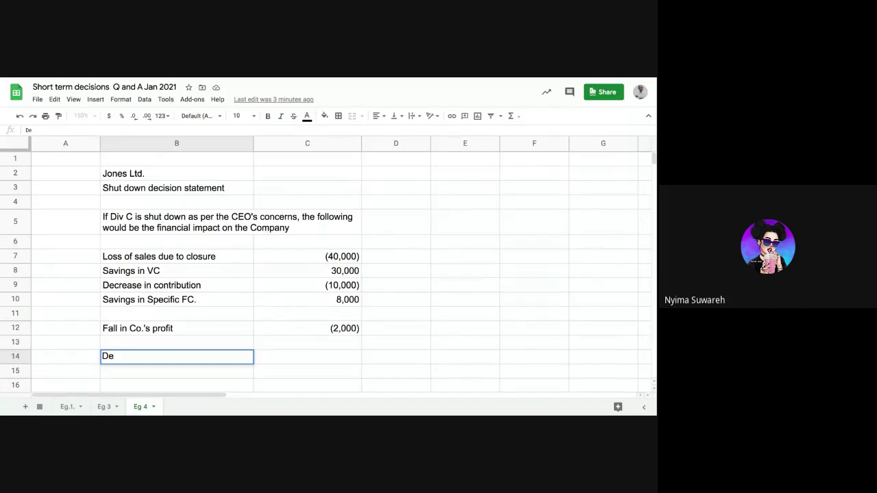
type("cision:")
key("Return")
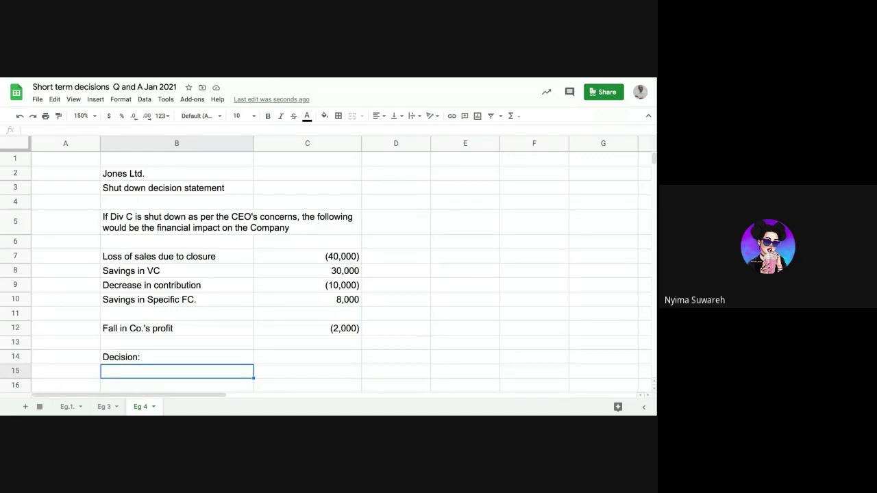
Step: Write in B15 that Div C should not be closed down, since Company profit would fall 2,000
type("Div")
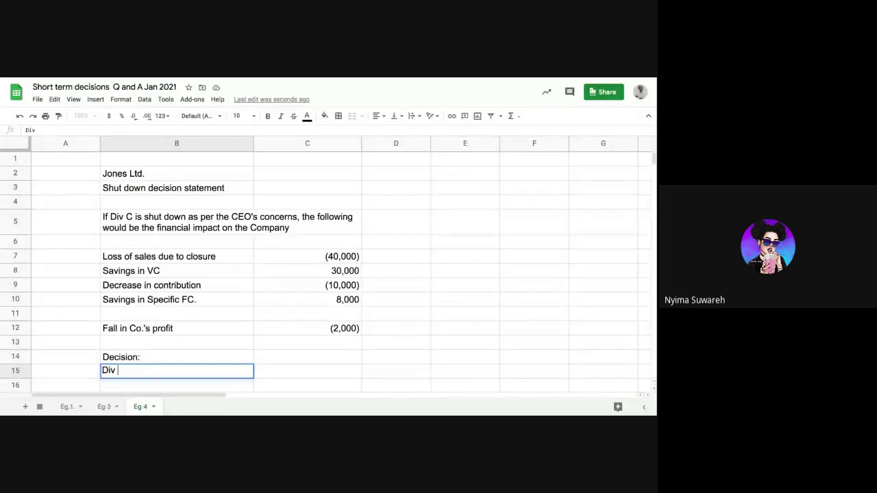
type(" Cshould")
key("BackSpace")
key("BackSpace")
key("BackSpace")
key("BackSpace")
key("BackSpace")
key("BackSpace")
type("should")
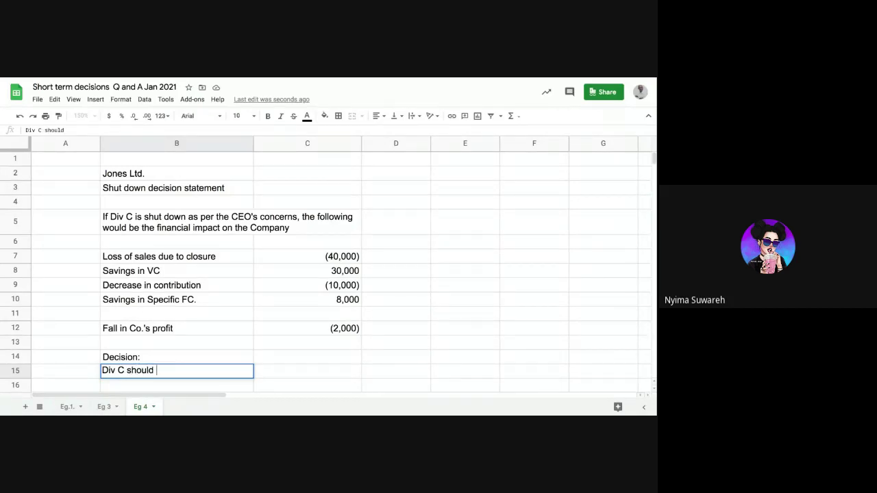
type(" not be closed do")
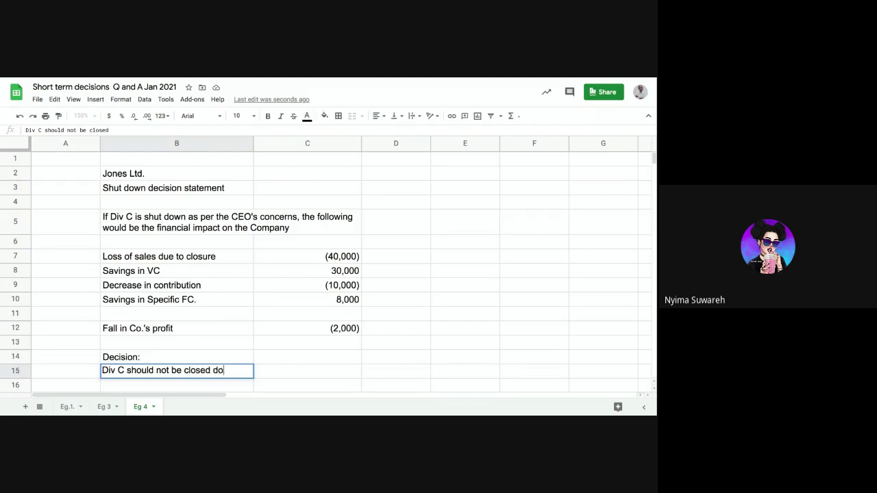
type("wn")
type("sicn")
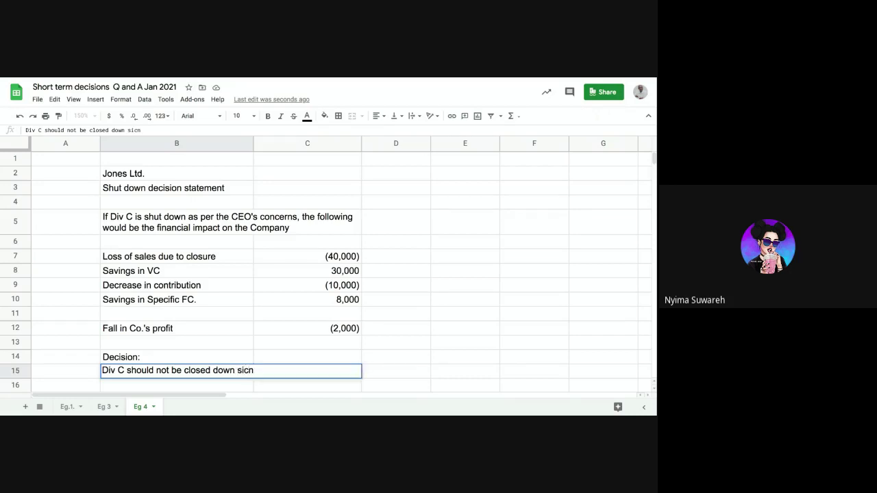
type("=")
key("BackSpace")
key("BackSpace")
key("BackSpace")
type("nce it will result")
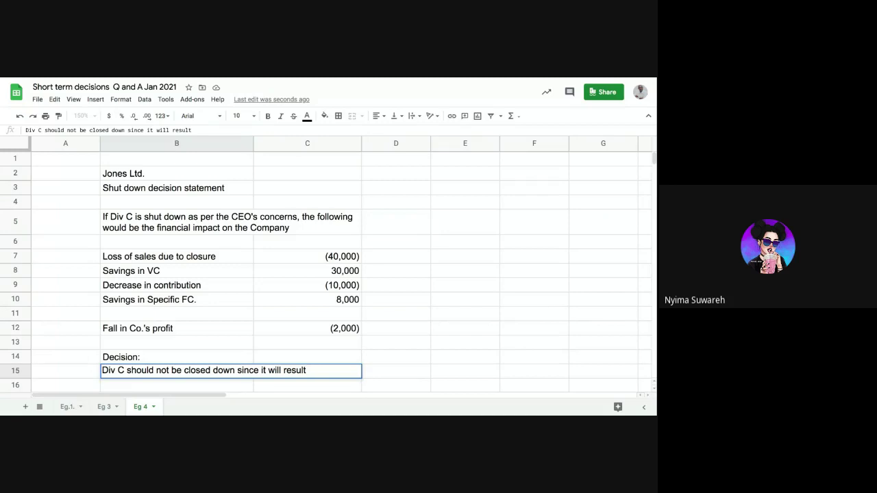
type(" int")
key("BackSpace")
type("an overall")
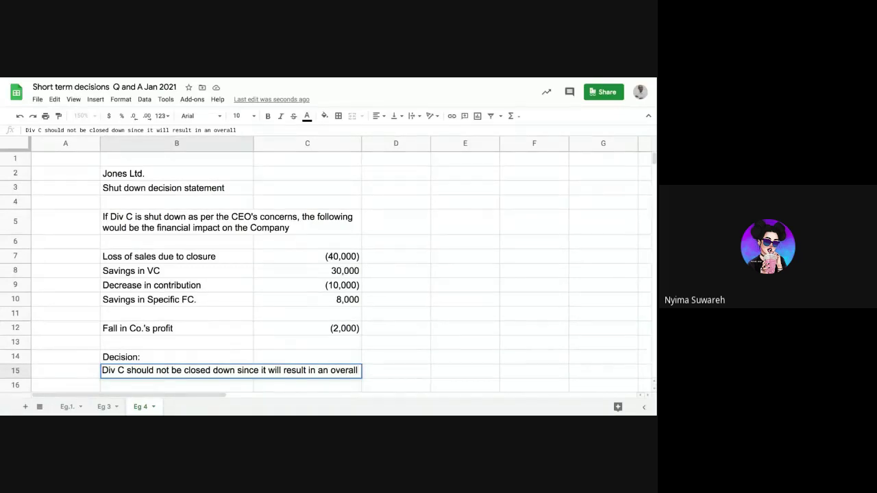
type(" fall")
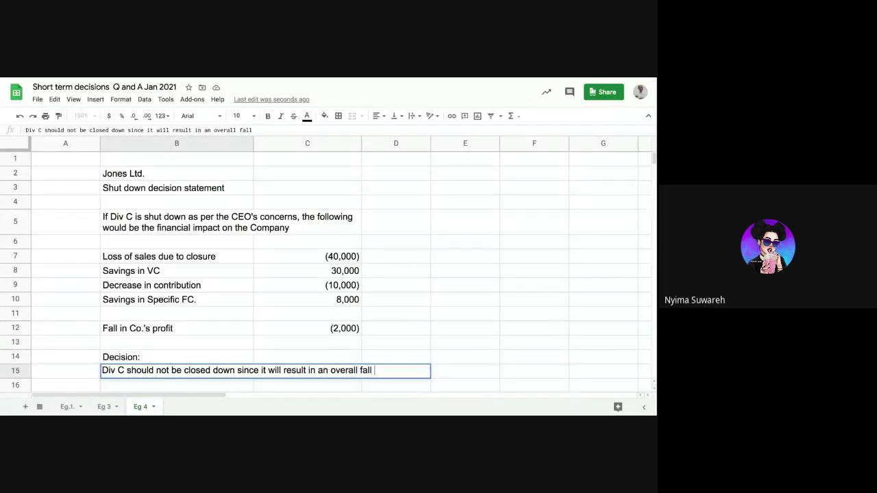
type(" in the Compan")
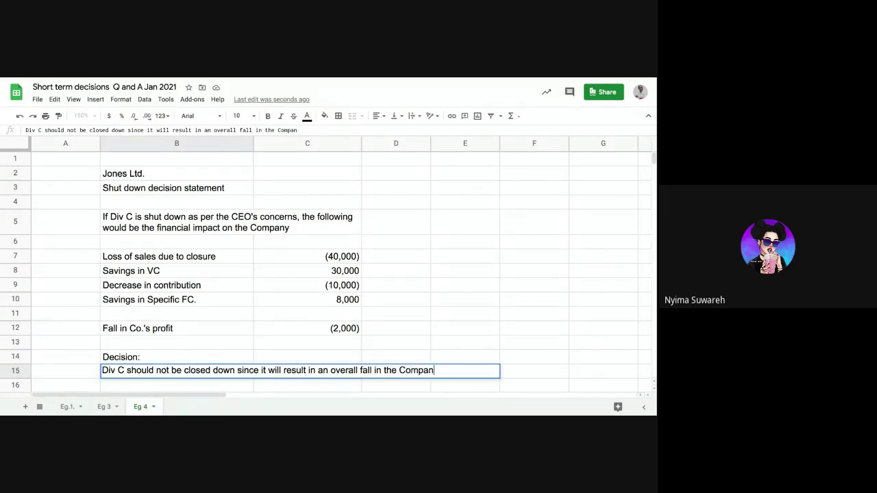
type("y")
type("s profit of 2,000")
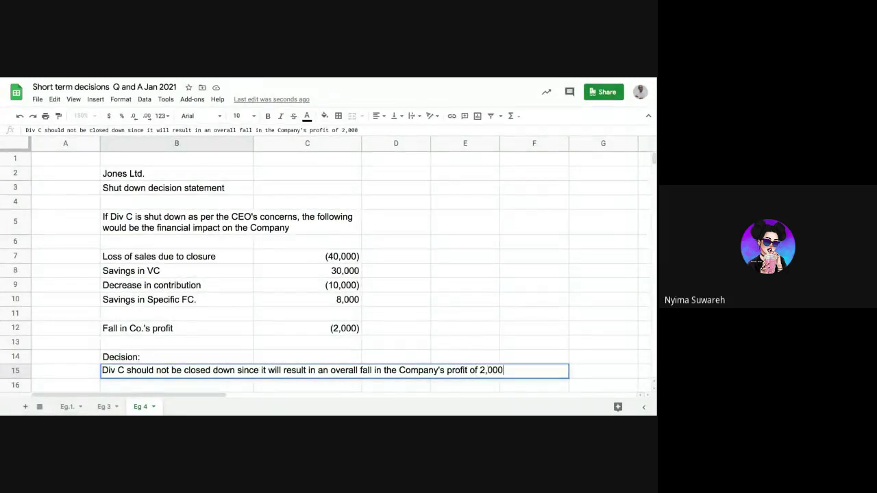
type(".")
key("Return")
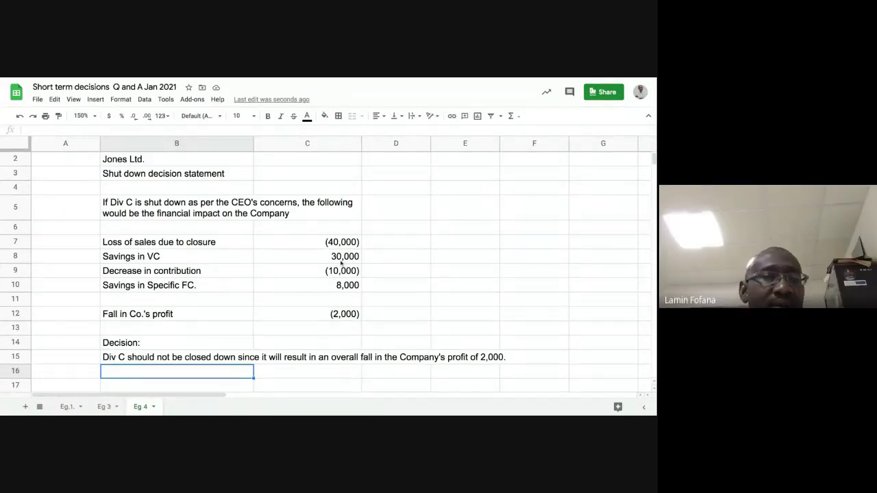
Step: Enter the note 'Eg. Do it as assignment' in cell D3
left_click(413, 176)
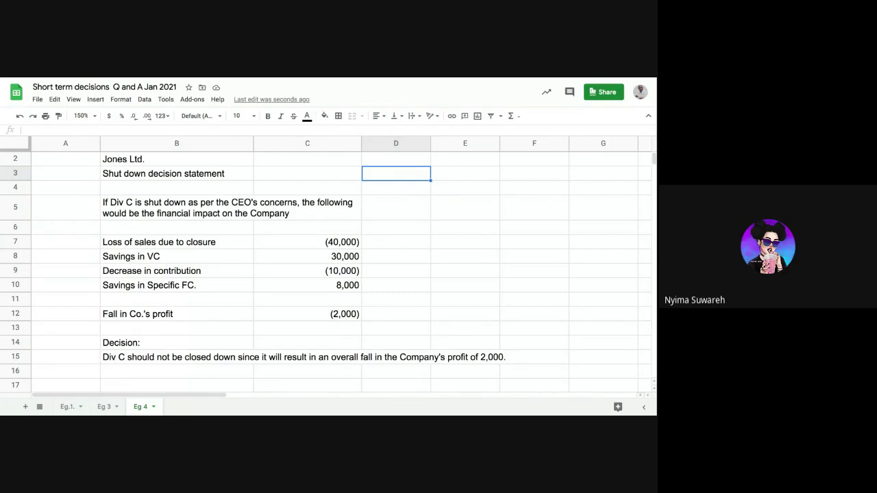
type("Eg")
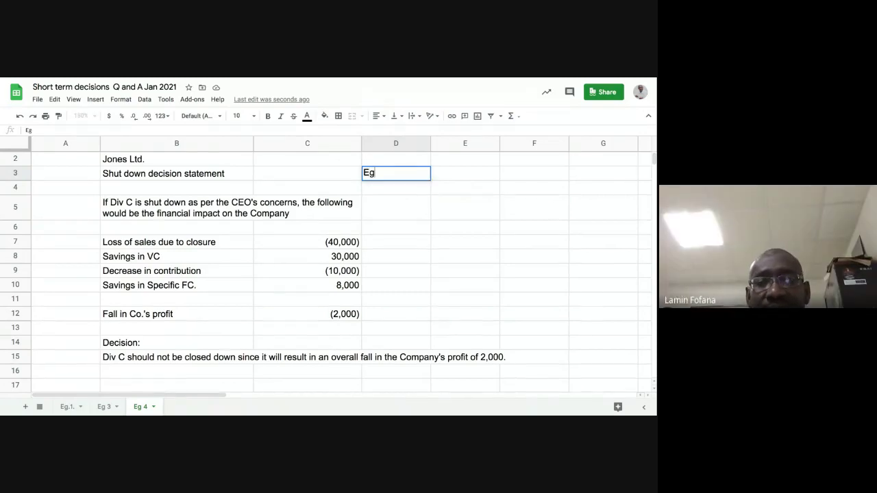
type(". Do")
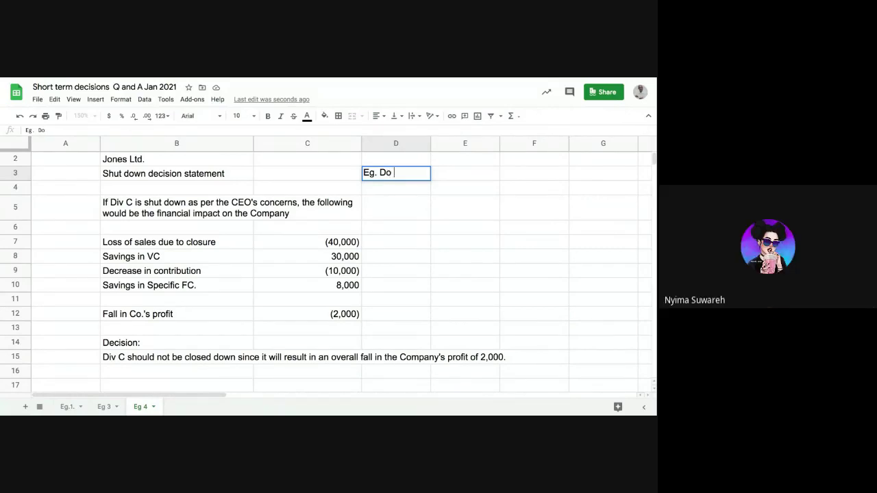
type(" it as assug")
key("BackSpace")
key("BackSpace")
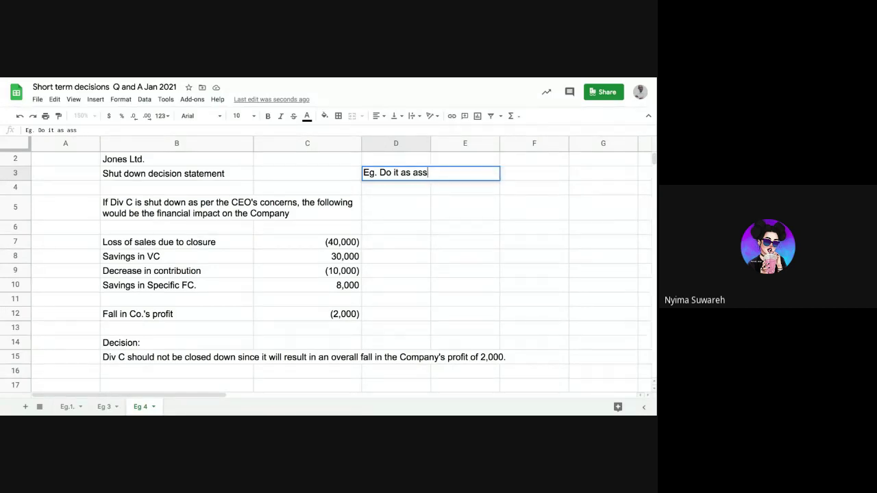
type("ignment")
key("Return")
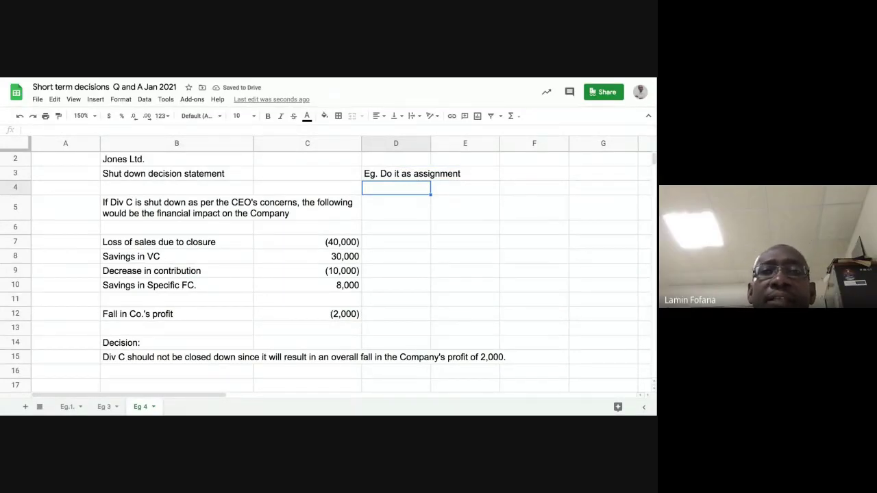
Step: Edit the D3 note to read 'Eg2 and 5. Do it as assignment'
left_click(399, 176)
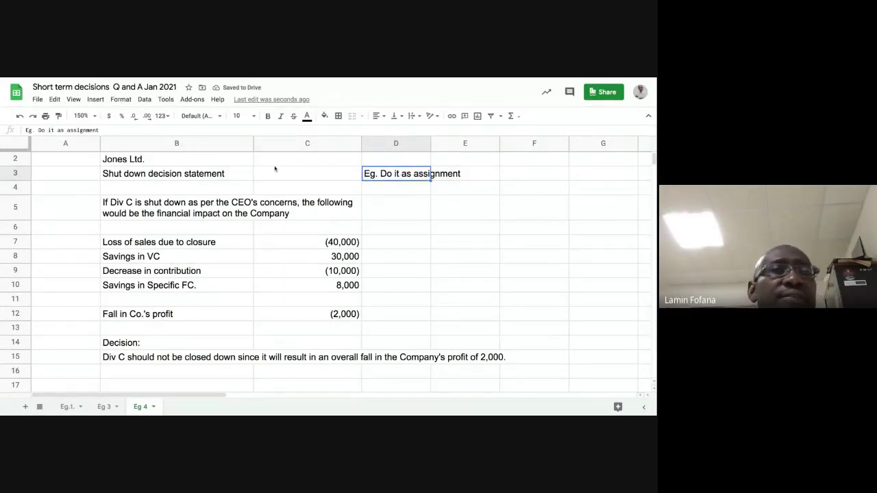
left_click(30, 130)
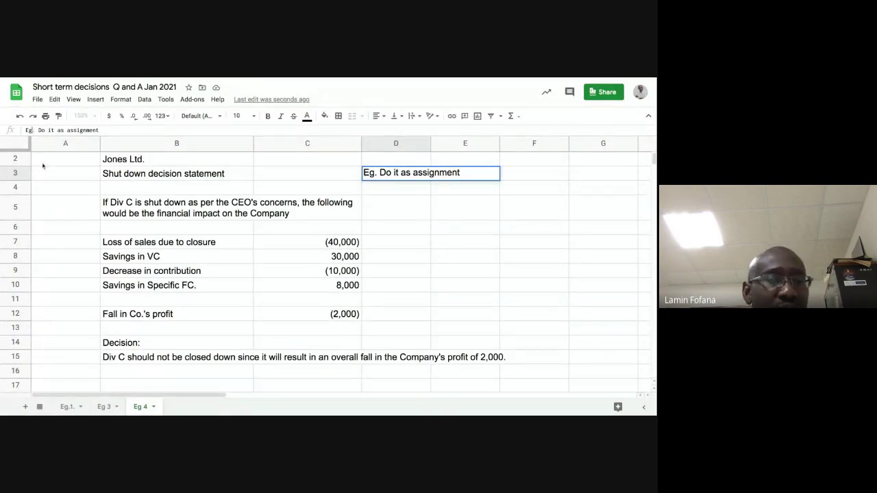
type("2")
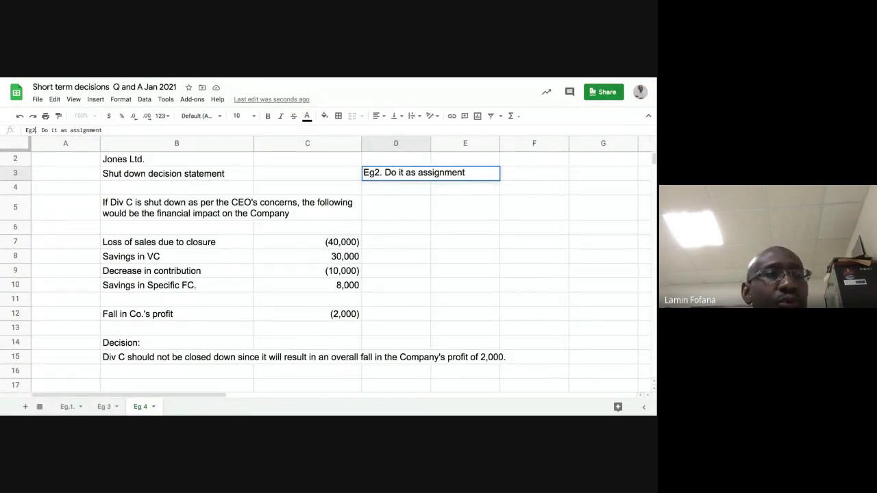
type(" and ")
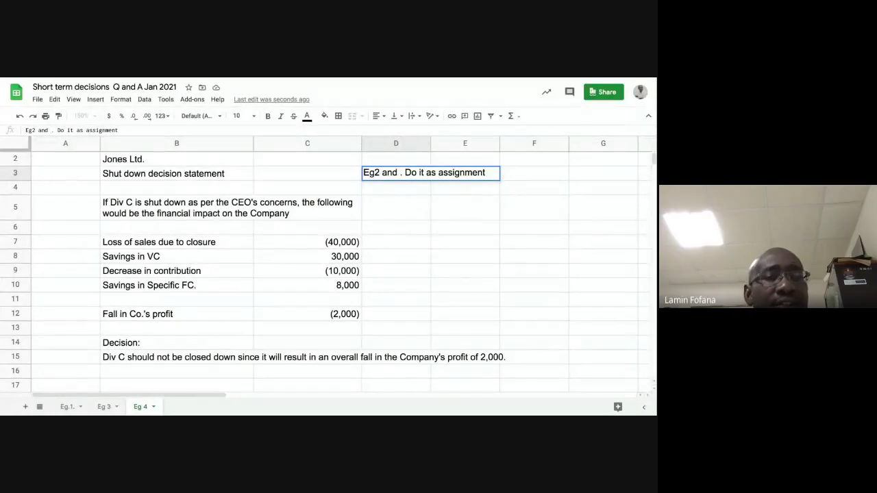
type("5")
key("Return")
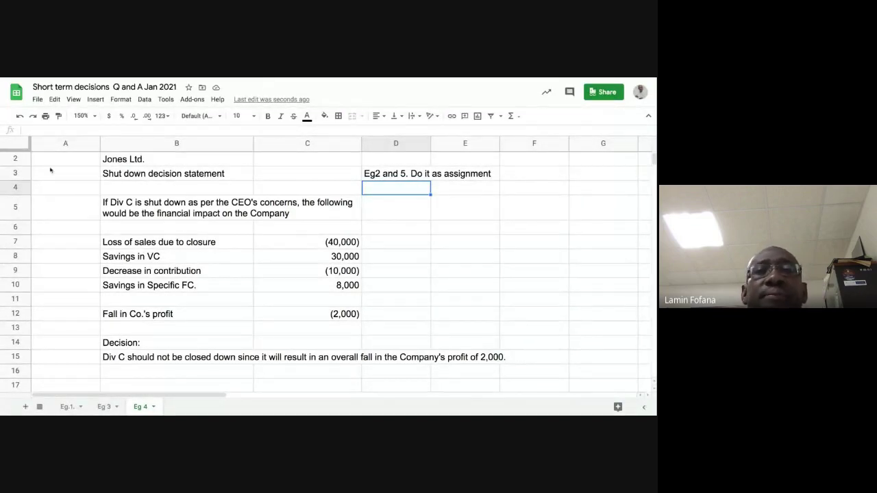
left_click(399, 172)
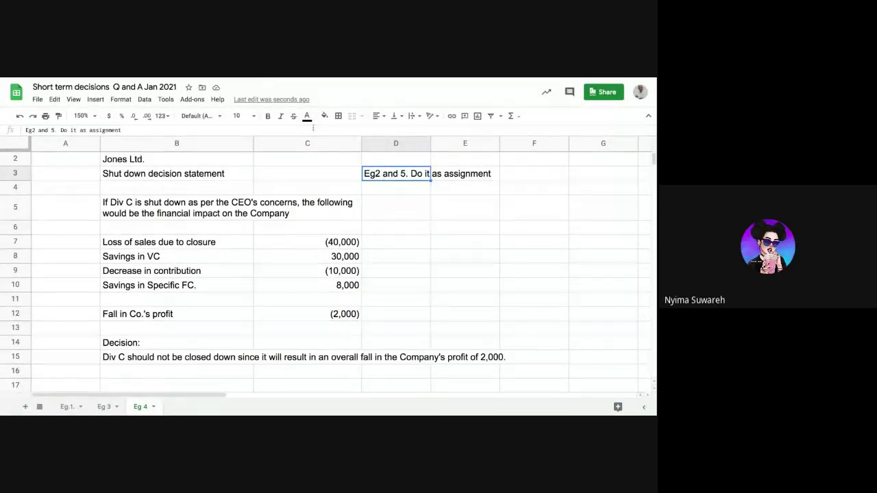
Step: Format the D3 assignment note as red, bold text
left_click(307, 118)
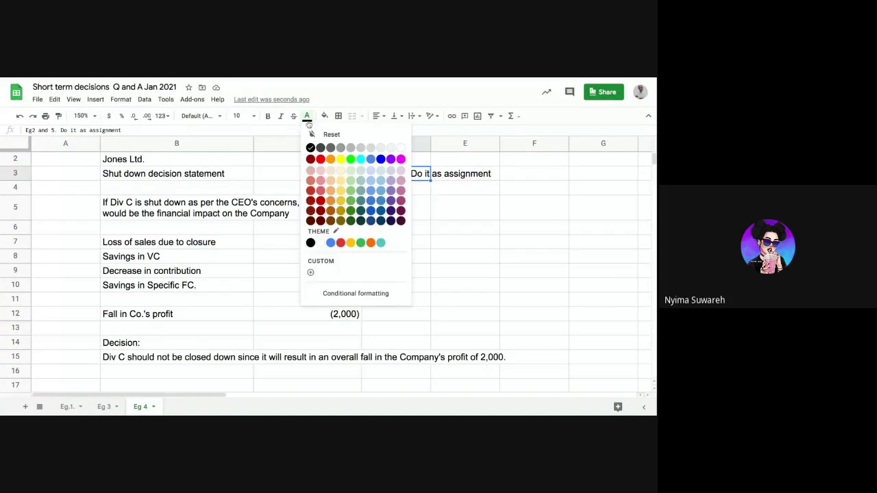
left_click(320, 159)
left_click(268, 116)
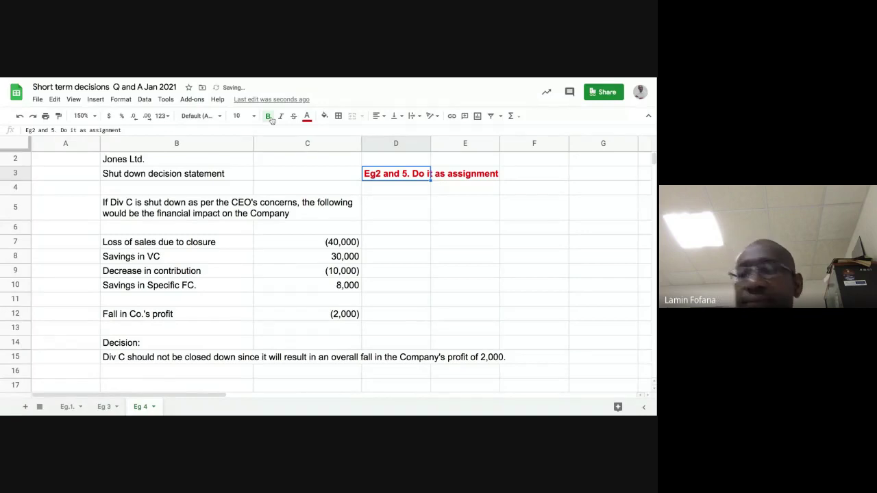
left_click(417, 257)
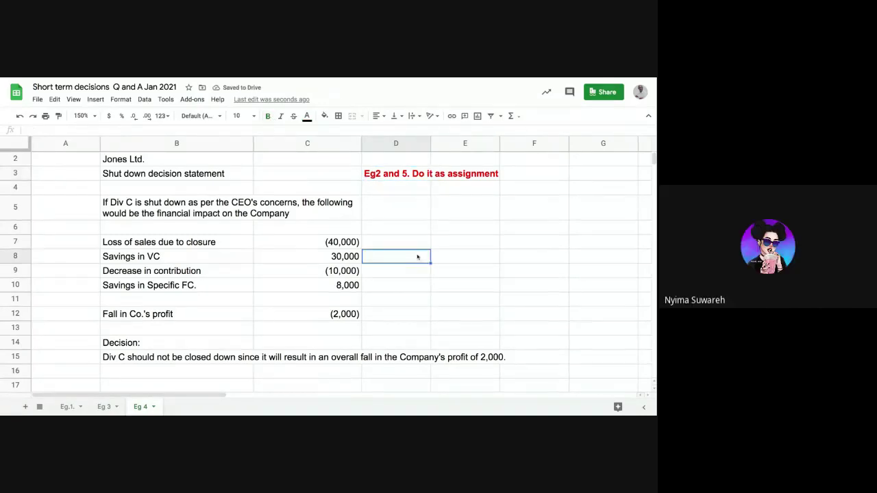